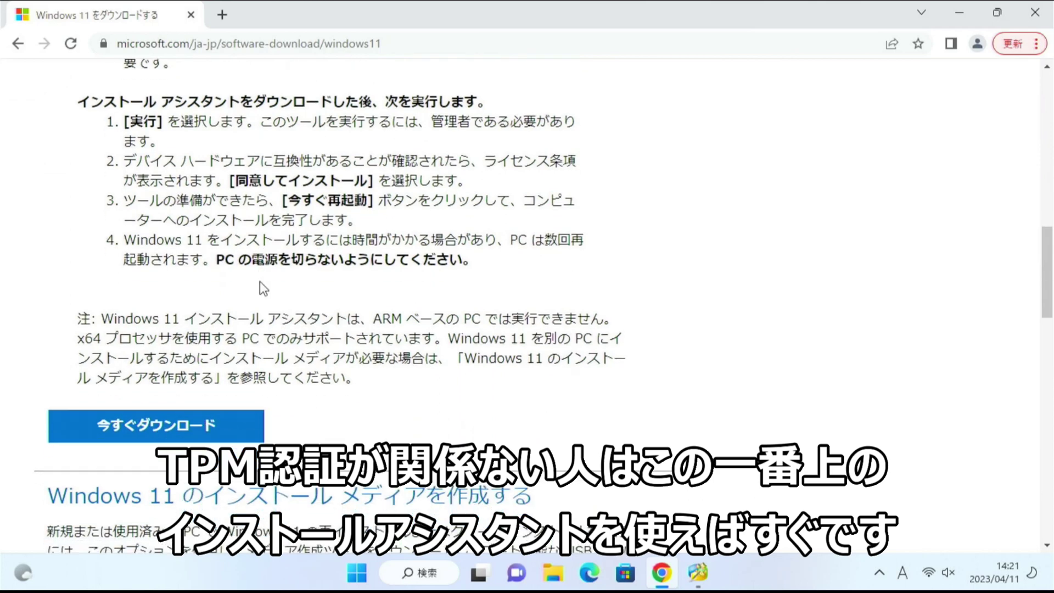
Download the Windows 11 Installation Assistant and request the disk image download with the Windows 11 (multi-edition ISO) edition
left_click(218, 356)
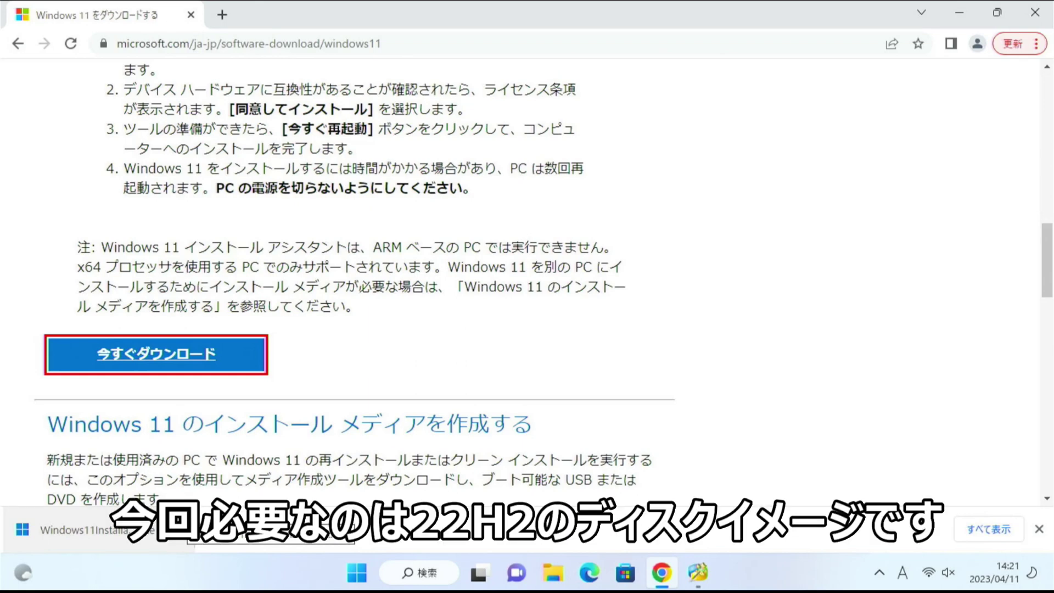
scroll(313, 427, "down", 5)
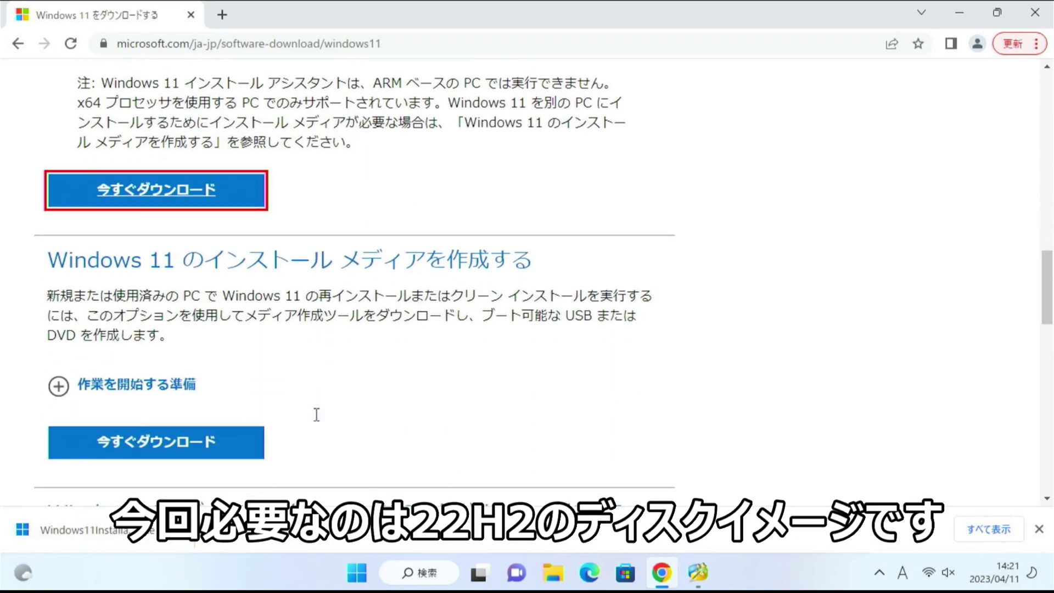
scroll(315, 416, "down", 5)
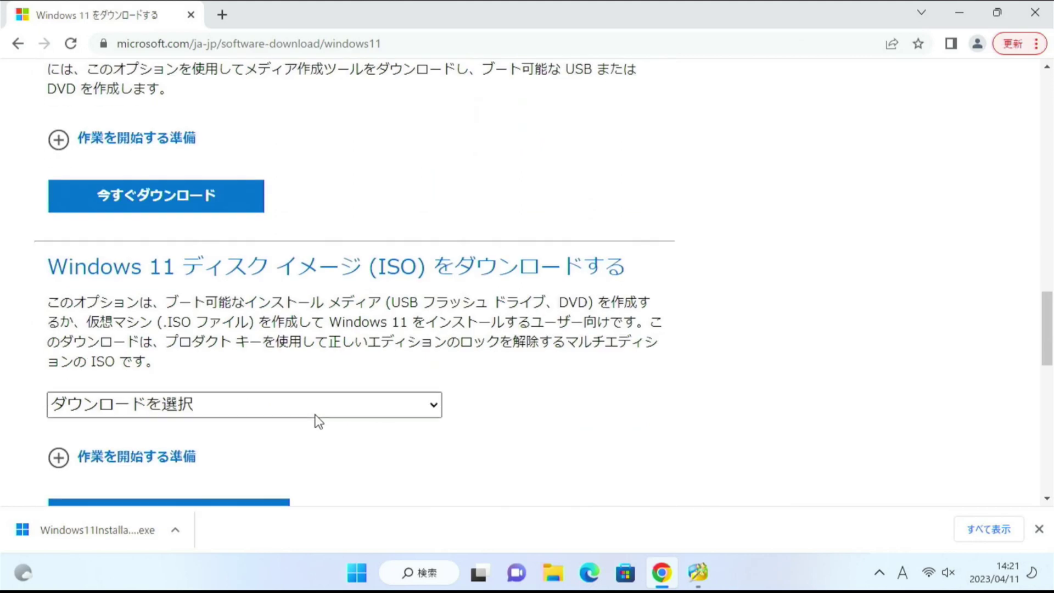
left_click(368, 328)
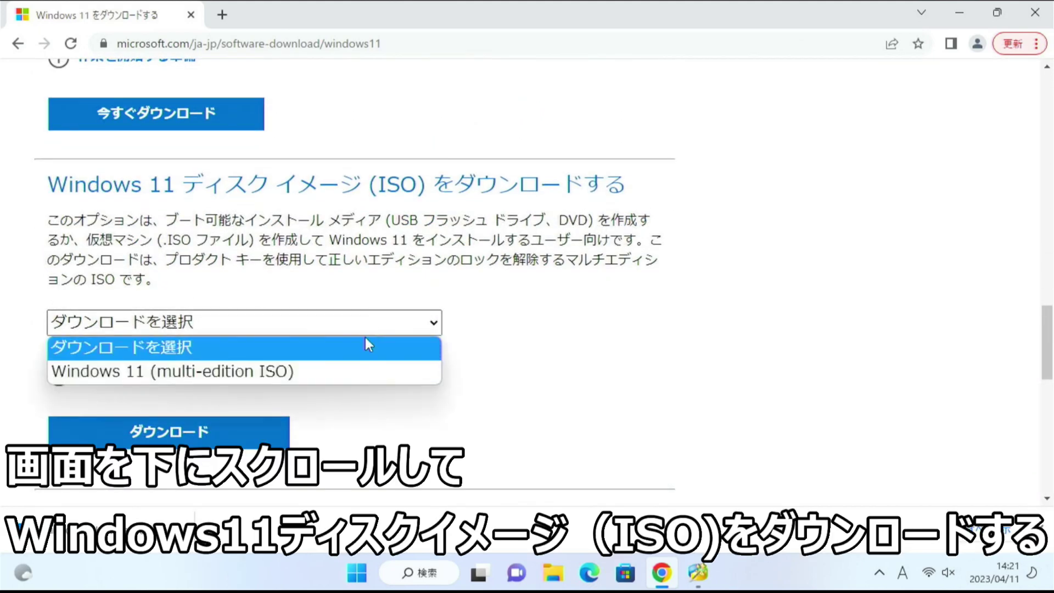
left_click(357, 366)
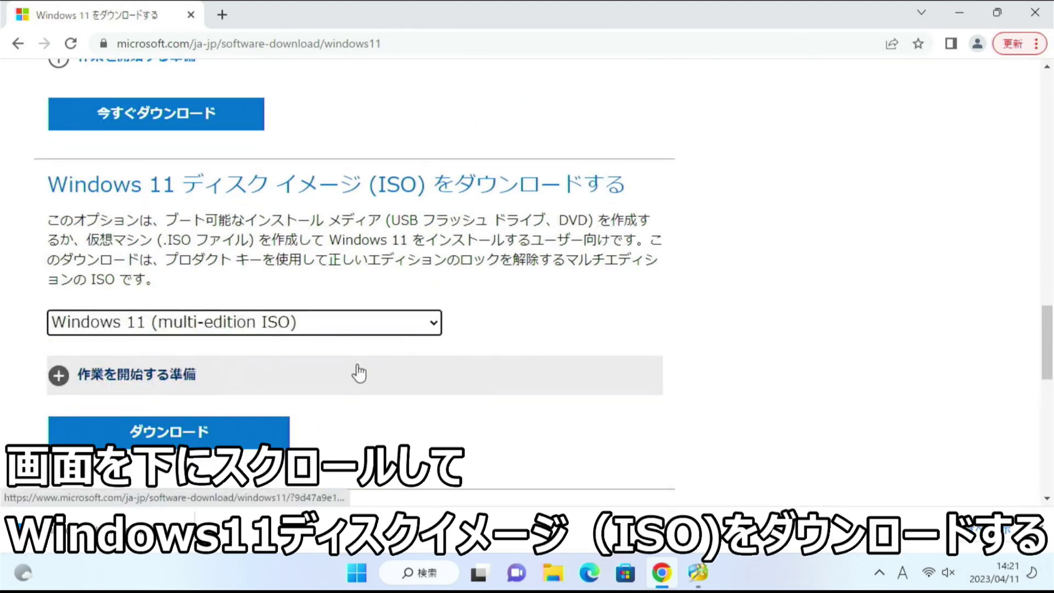
left_click(253, 434)
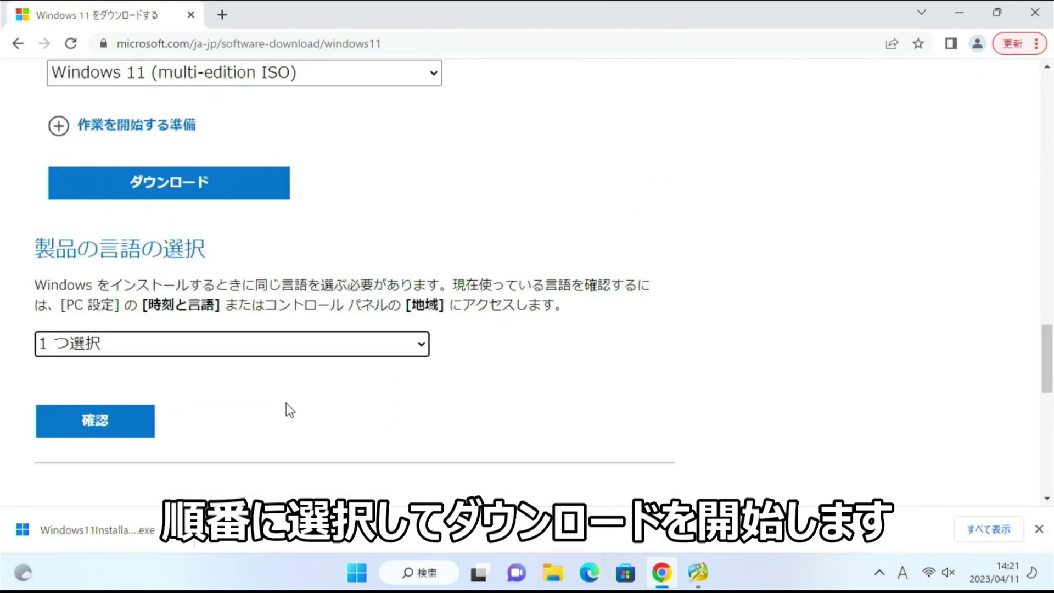
Choose 日本語 as the product language, confirm it, and start the 64-bit ISO download
left_click(292, 354)
scroll(305, 283, "down", 7)
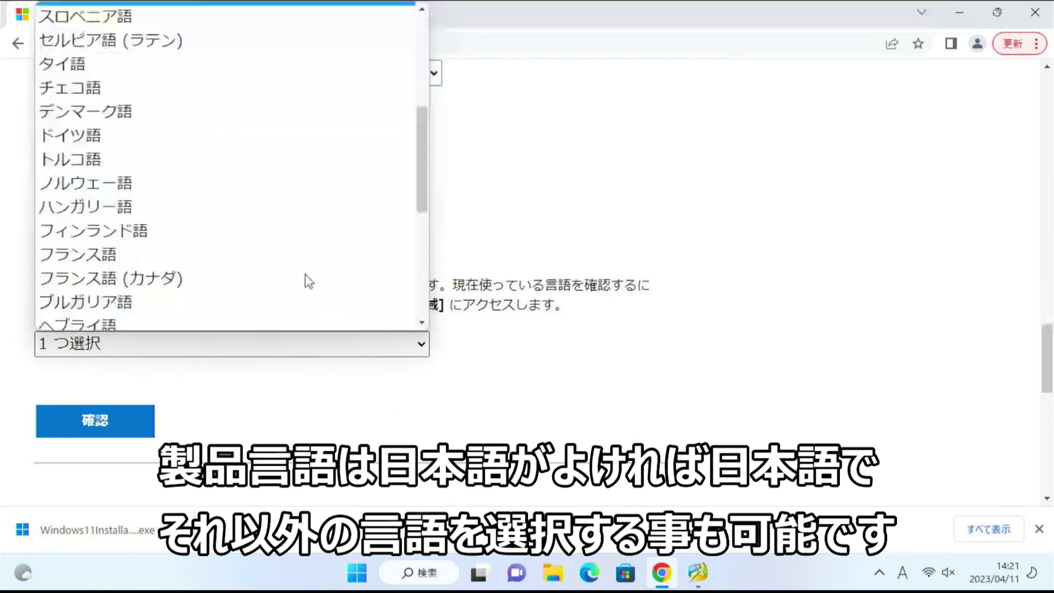
left_click(299, 300)
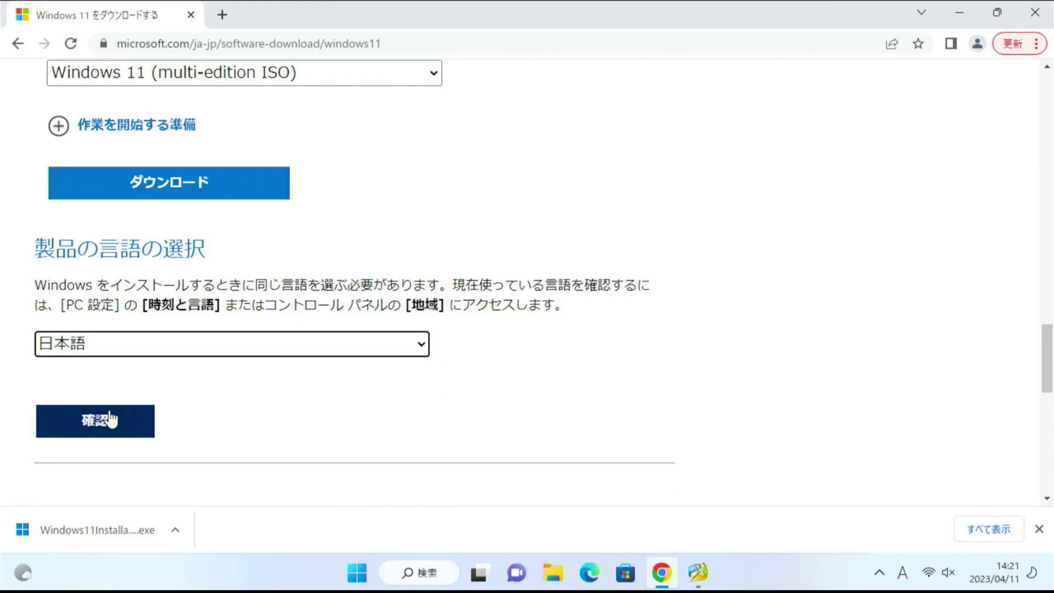
left_click(111, 419)
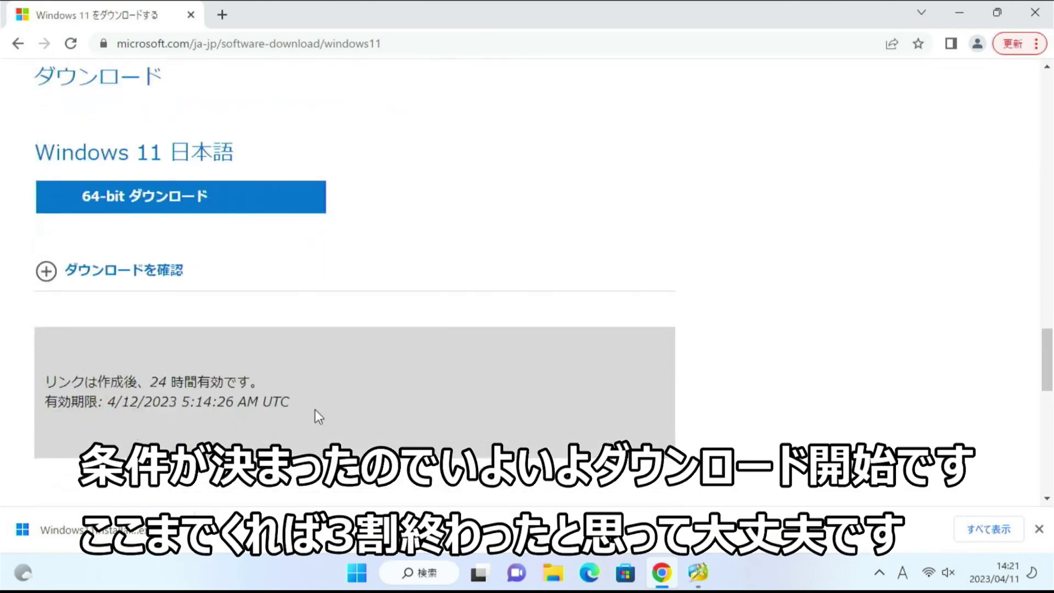
left_click(211, 212)
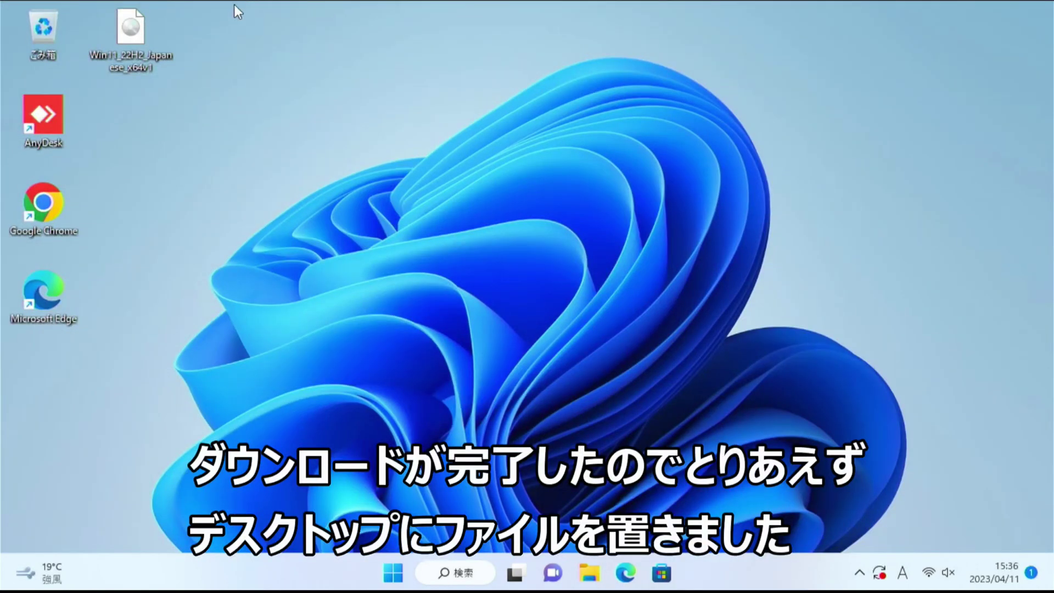
Mount the Win11_22H2_Japanese_x64v1 disk image from the desktop and turn on the display of file name extensions
double_click(131, 28)
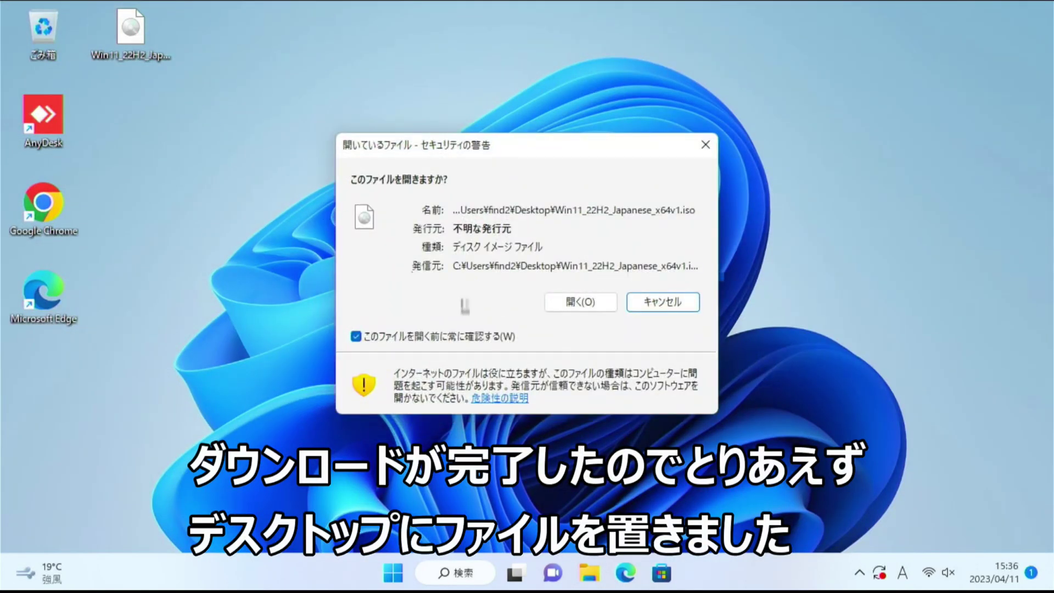
left_click(591, 308)
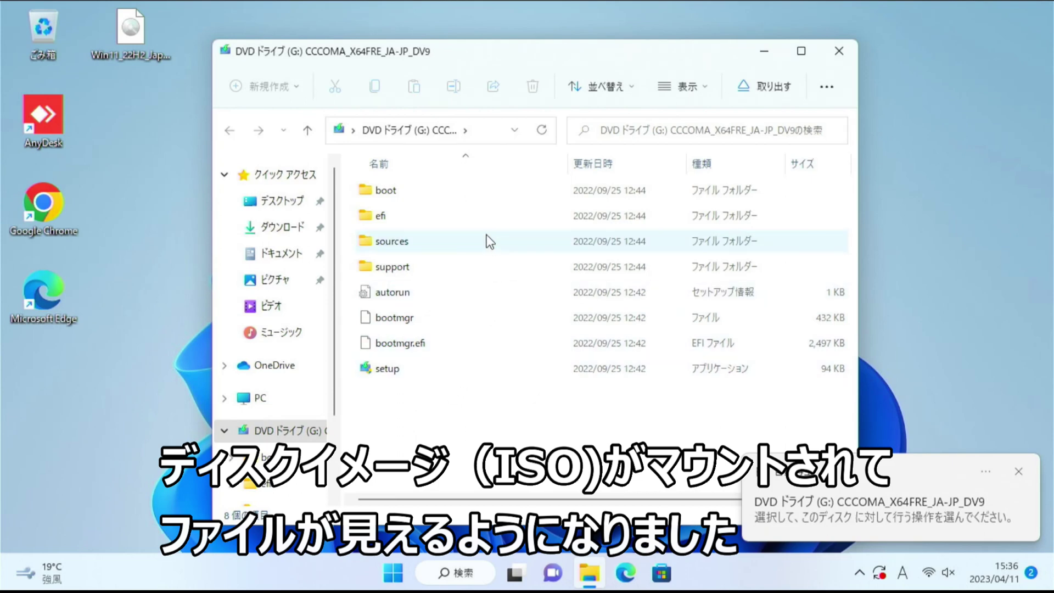
left_click(701, 90)
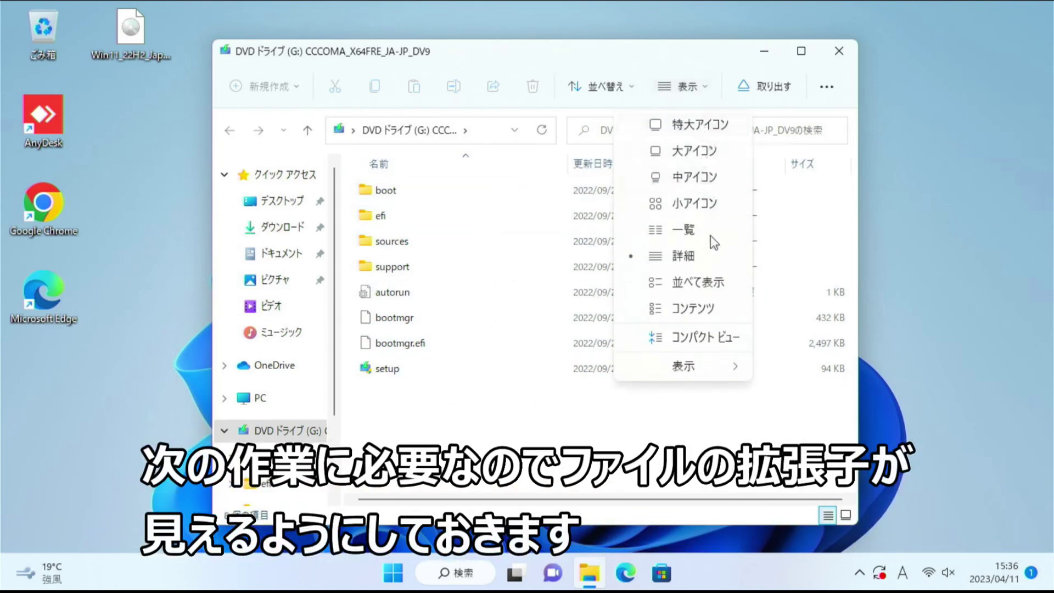
mouse_move(704, 360)
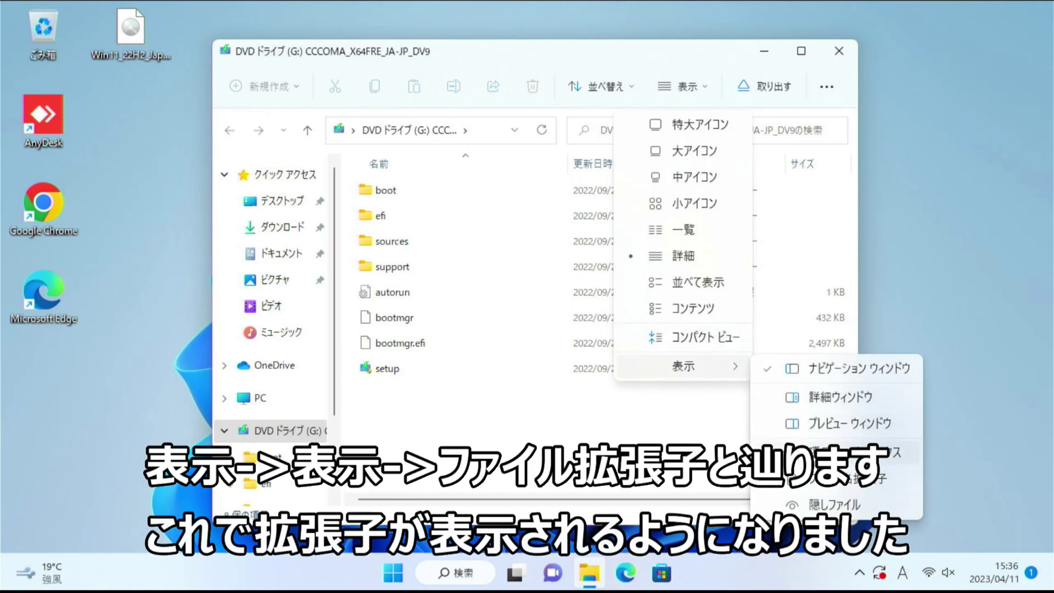
left_click(821, 484)
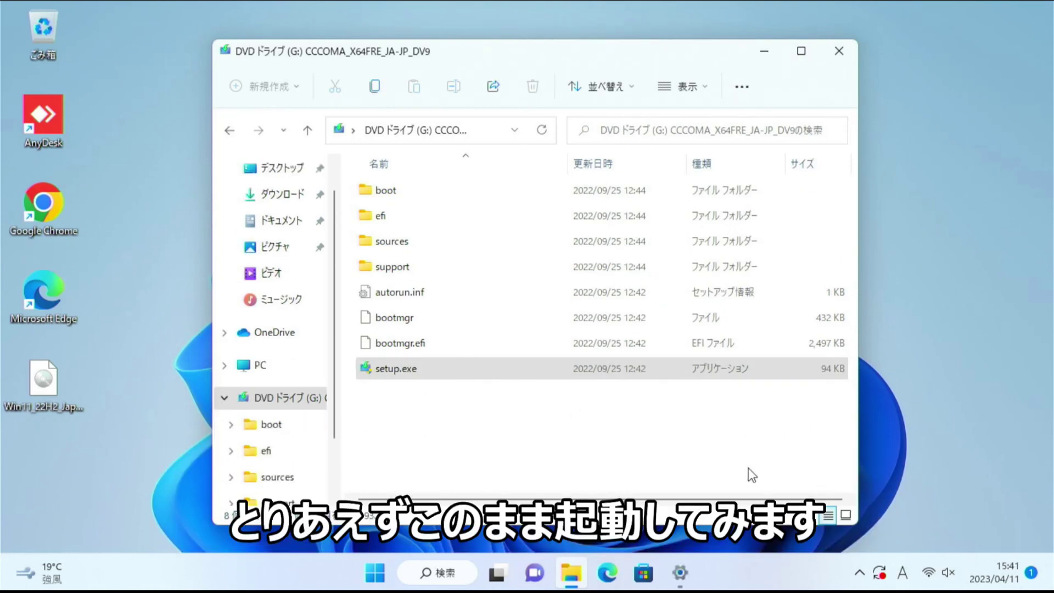
Run setup.exe from the mounted disk image and authorize it with the administrator account password
left_click(434, 376)
double_click(397, 371)
type("*******")
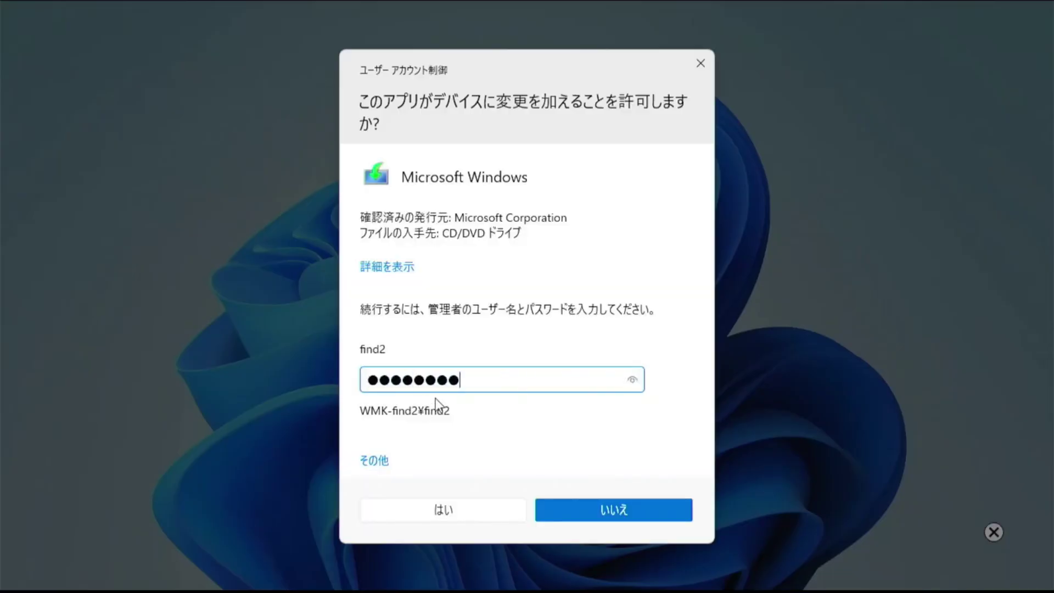
key("Return")
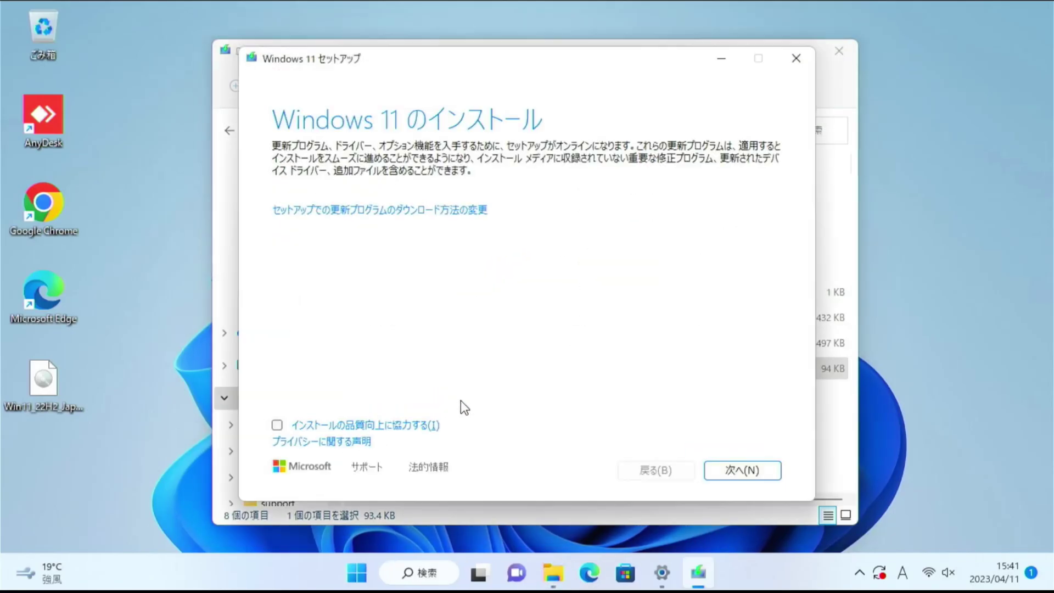
Change how Windows 11 setup downloads updates and try to continue with the installation
left_click(407, 210)
left_click(343, 254)
left_click(737, 473)
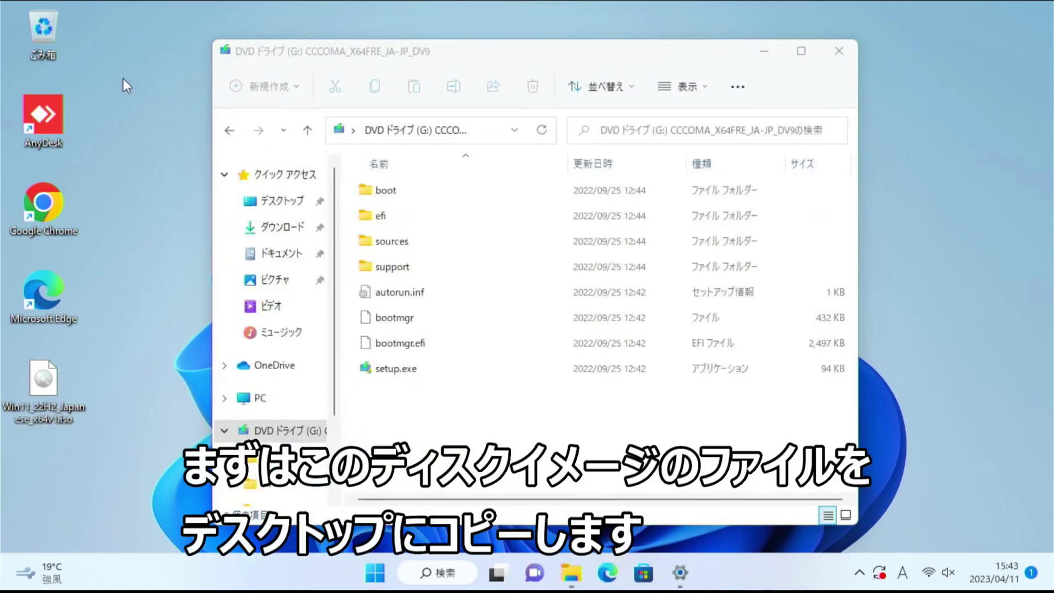
Create a new folder named 22h2 on the desktop
right_click(124, 82)
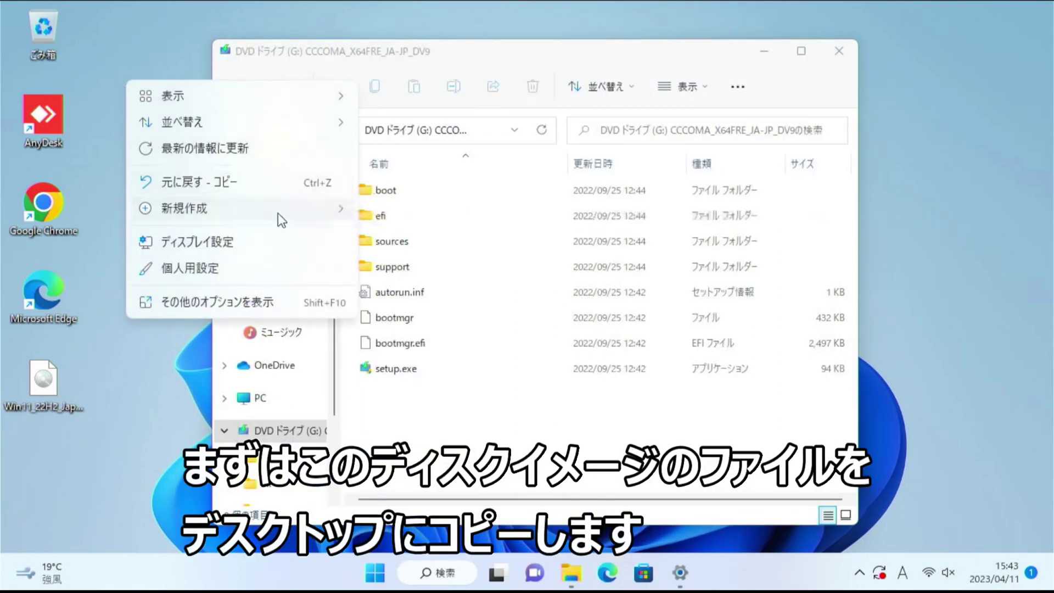
mouse_move(278, 214)
left_click(374, 219)
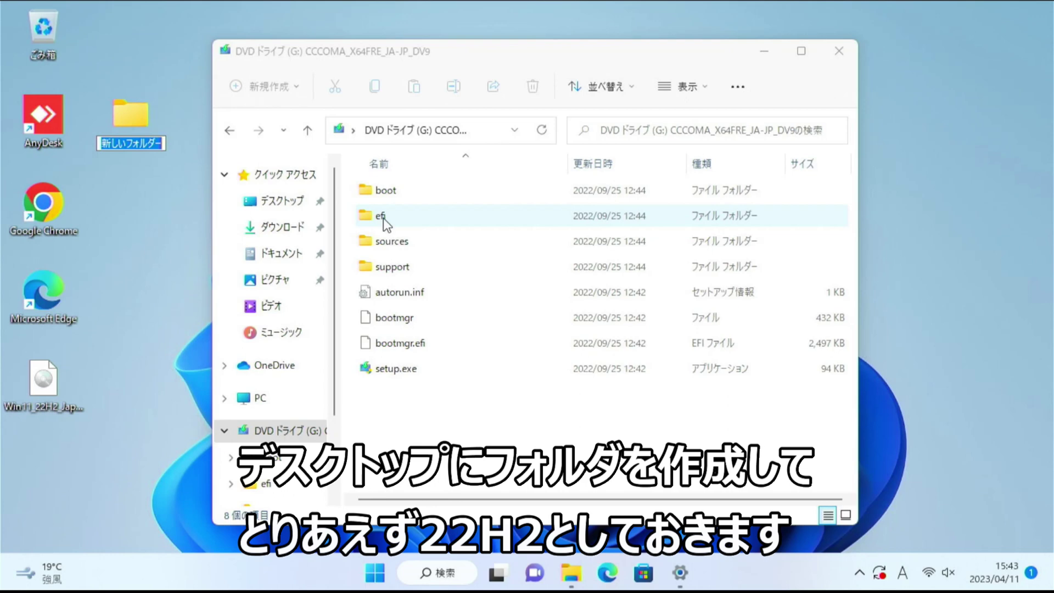
type("22h2")
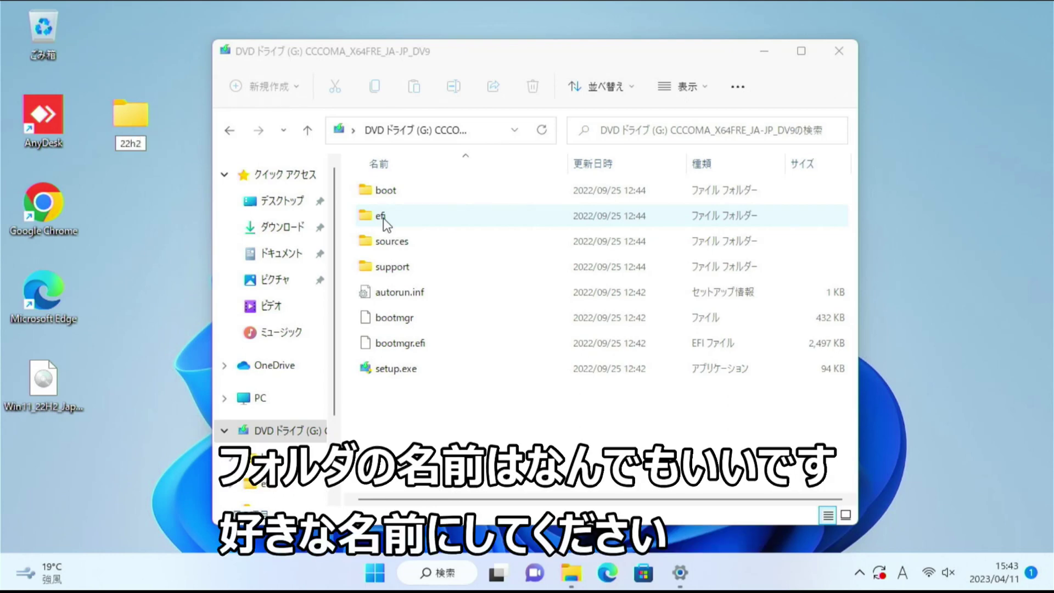
key("Return")
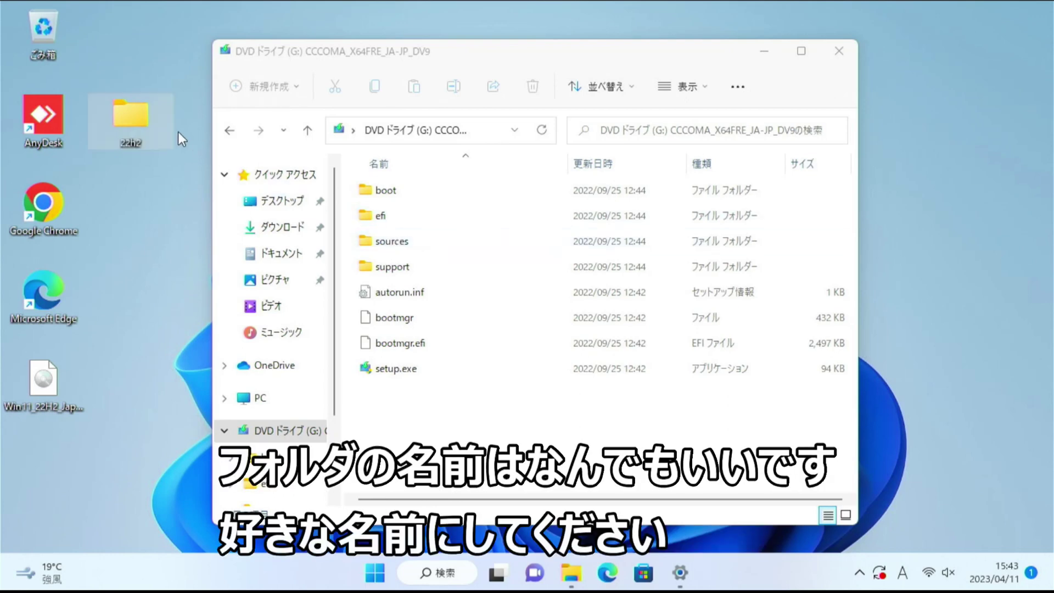
Copy all files and folders from the mounted disk image into the 22h2 folder
double_click(129, 113)
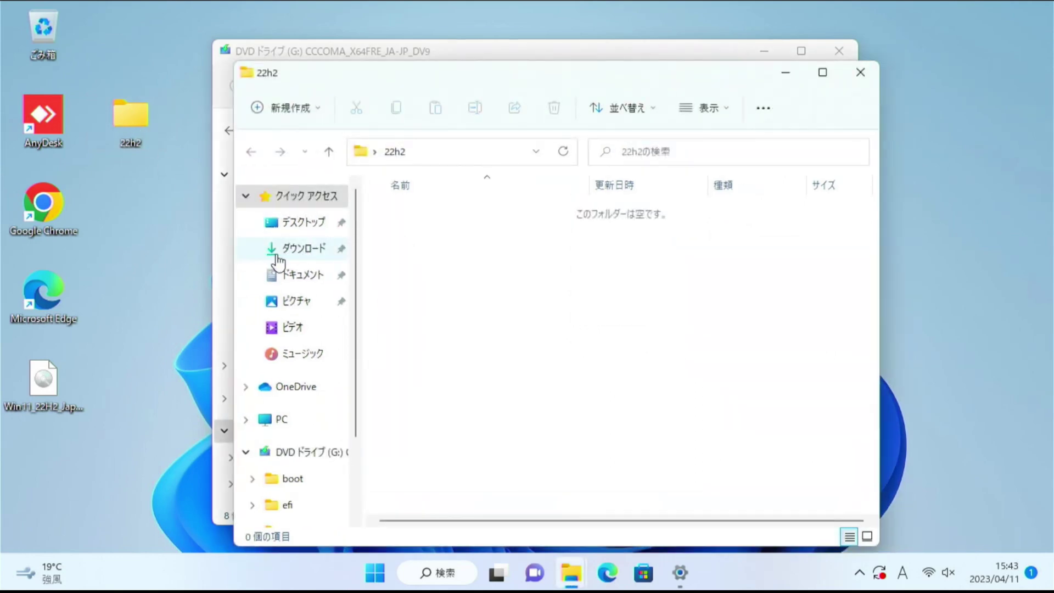
left_click(446, 45)
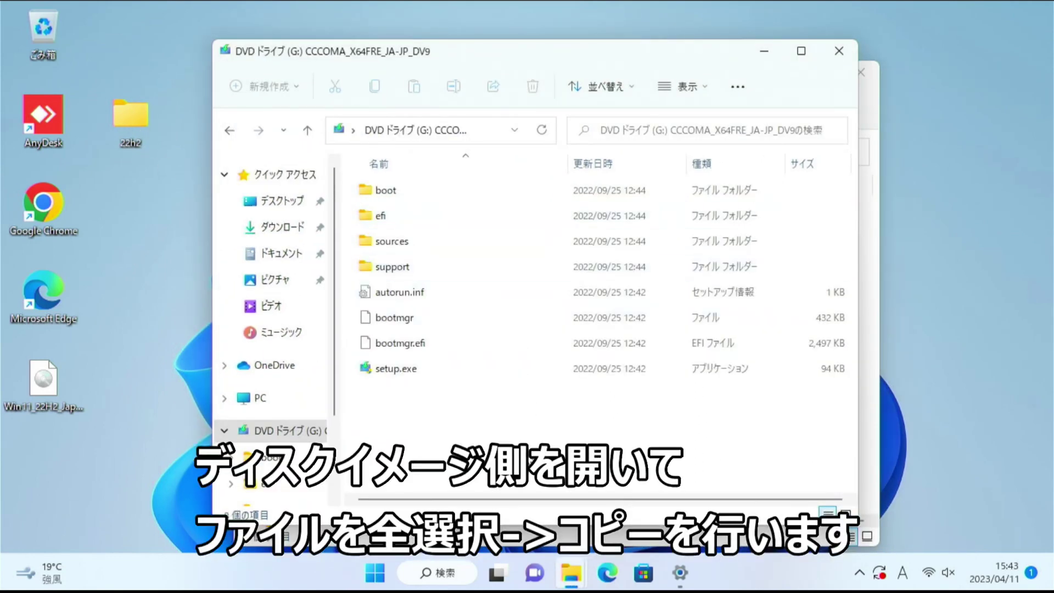
key("ctrl+a")
key("ctrl+c")
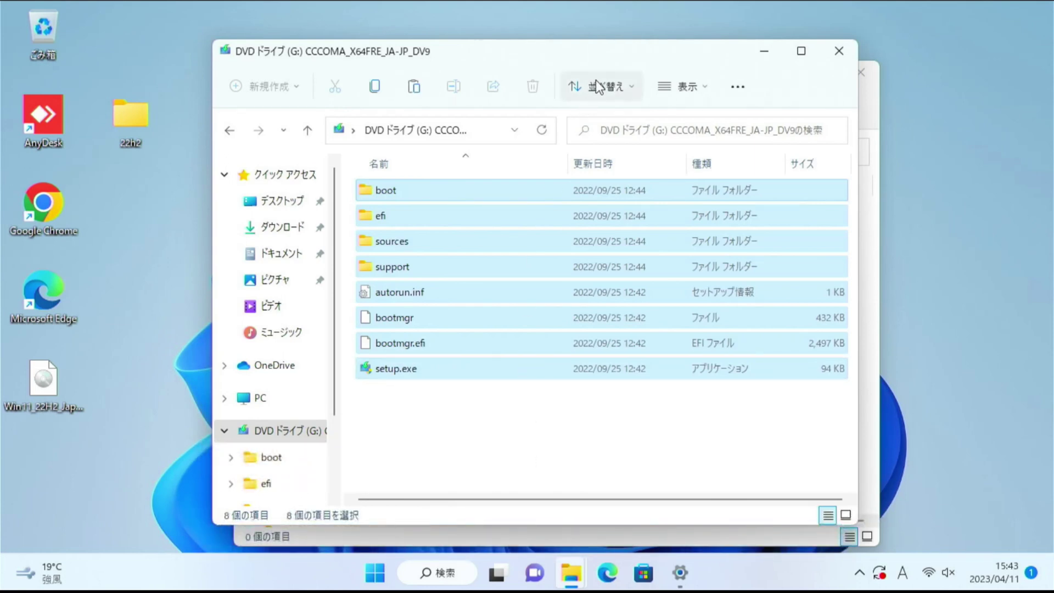
left_click_drag(607, 53, 470, 18)
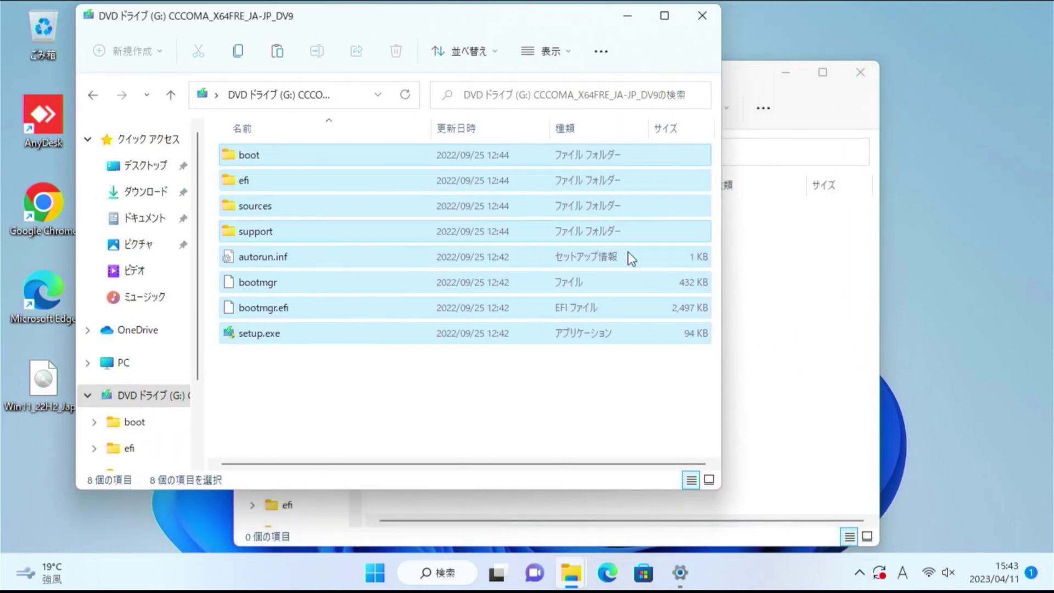
left_click(738, 350)
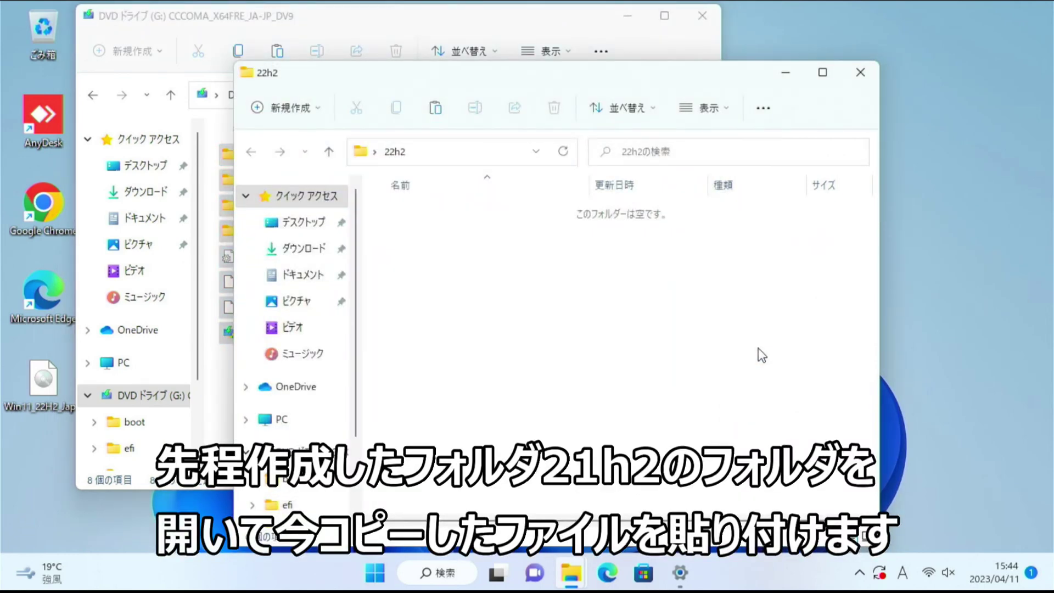
key("ctrl+v")
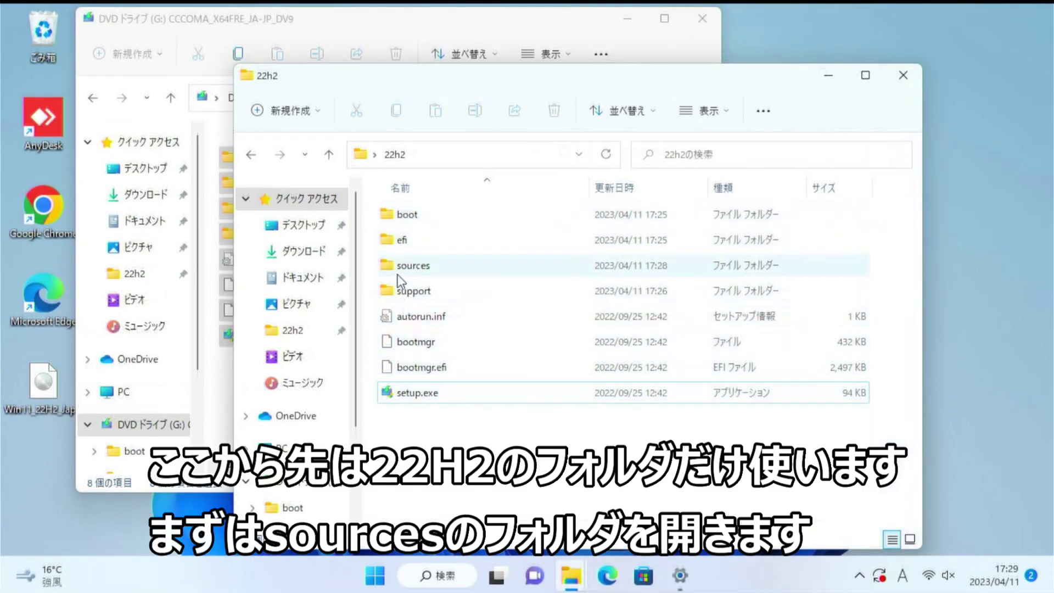
Open the sources folder inside 22h2 and select the appraiserres.dll file
left_click(399, 277)
double_click(399, 274)
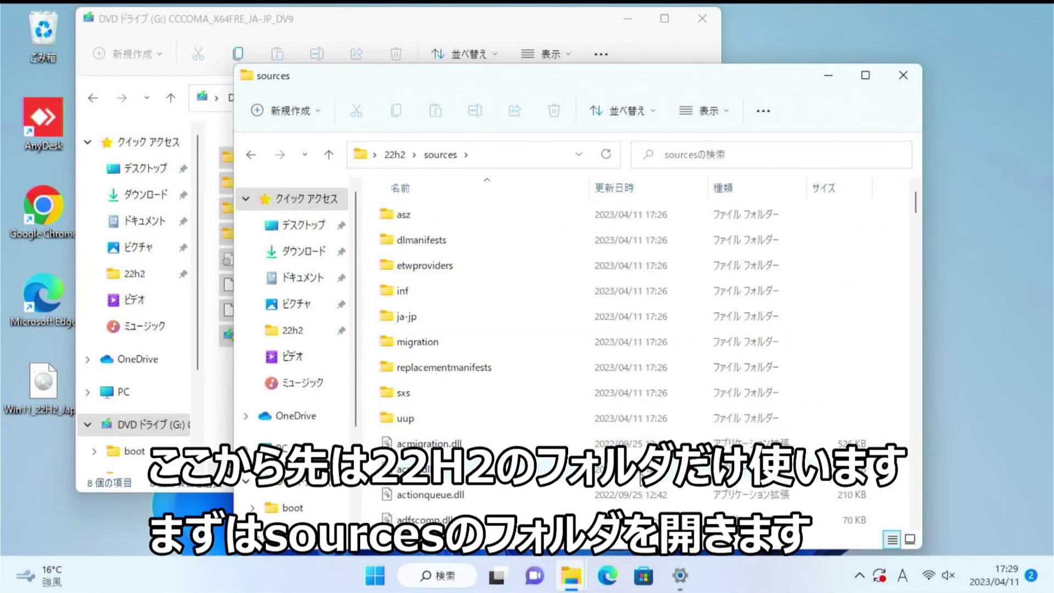
scroll(632, 330, "down", 6)
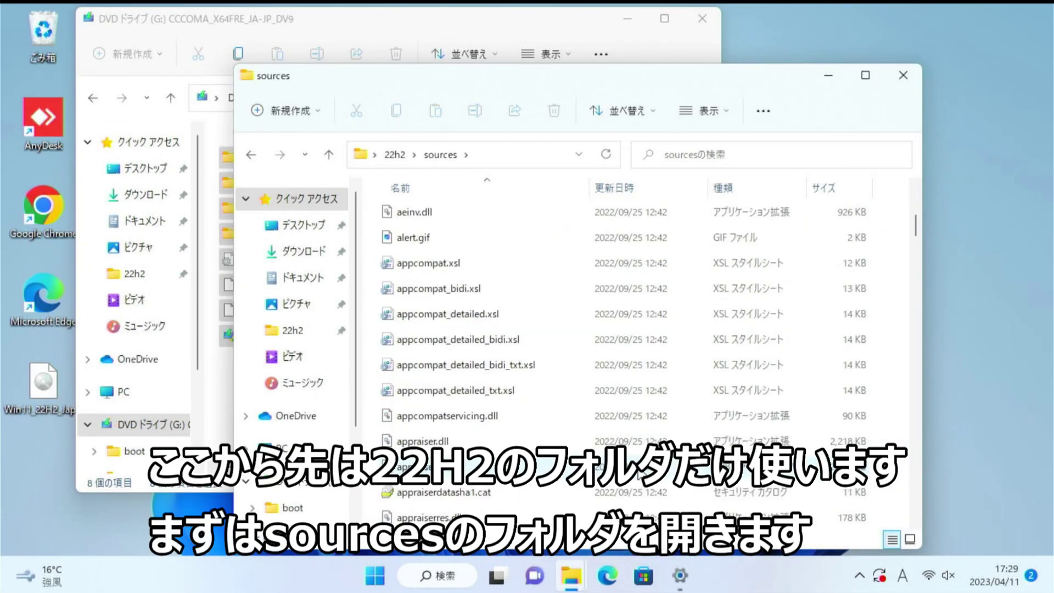
left_click(554, 440)
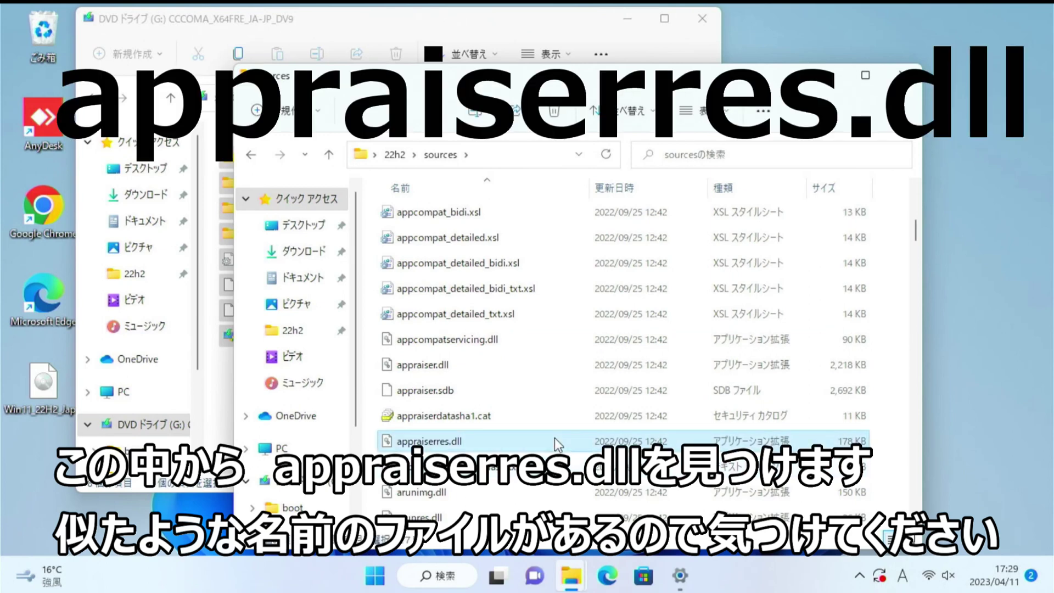
left_click(452, 365)
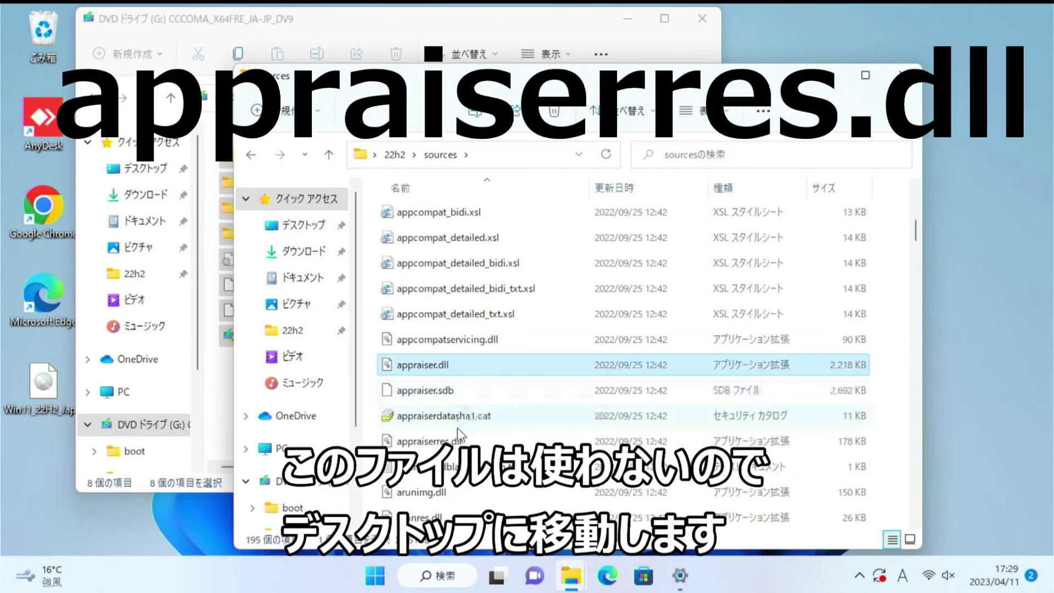
left_click(458, 434)
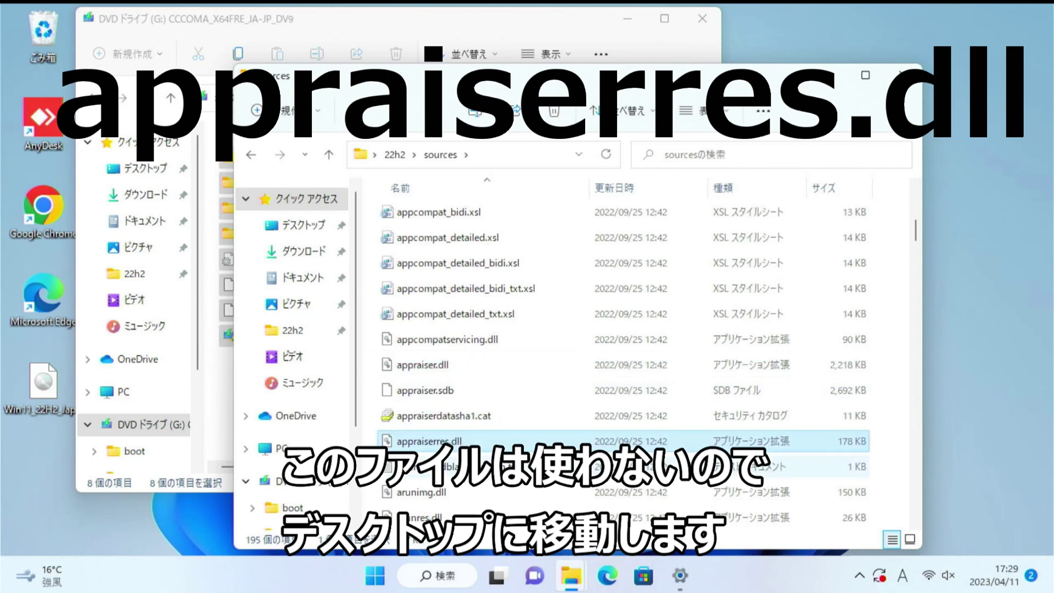
Display the sources folder's contents as large icons and locate appraiserres.dll
left_click(911, 540)
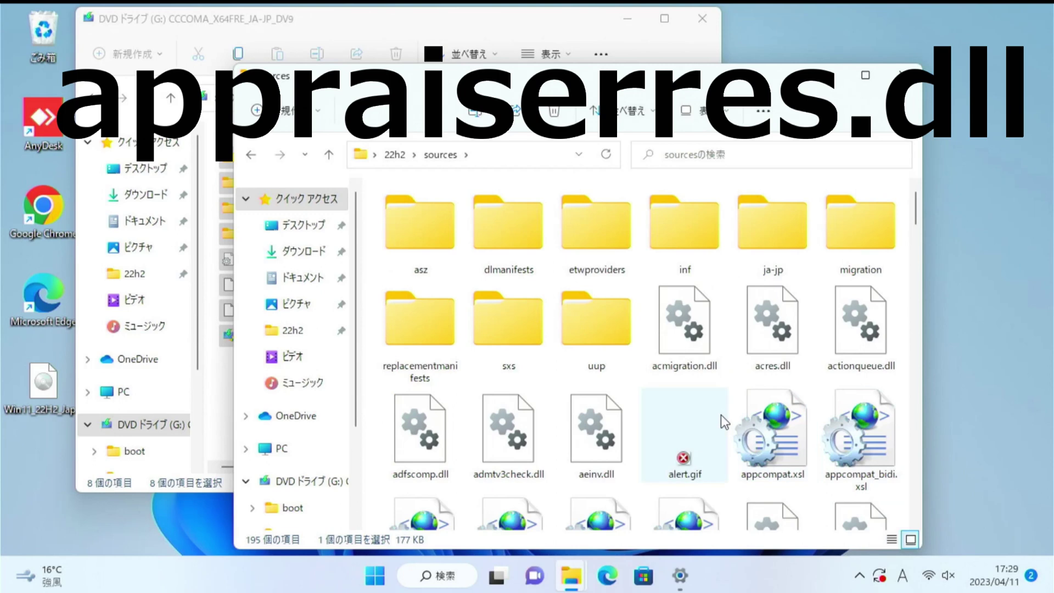
scroll(721, 420, "down", 5)
scroll(721, 414, "up", 3)
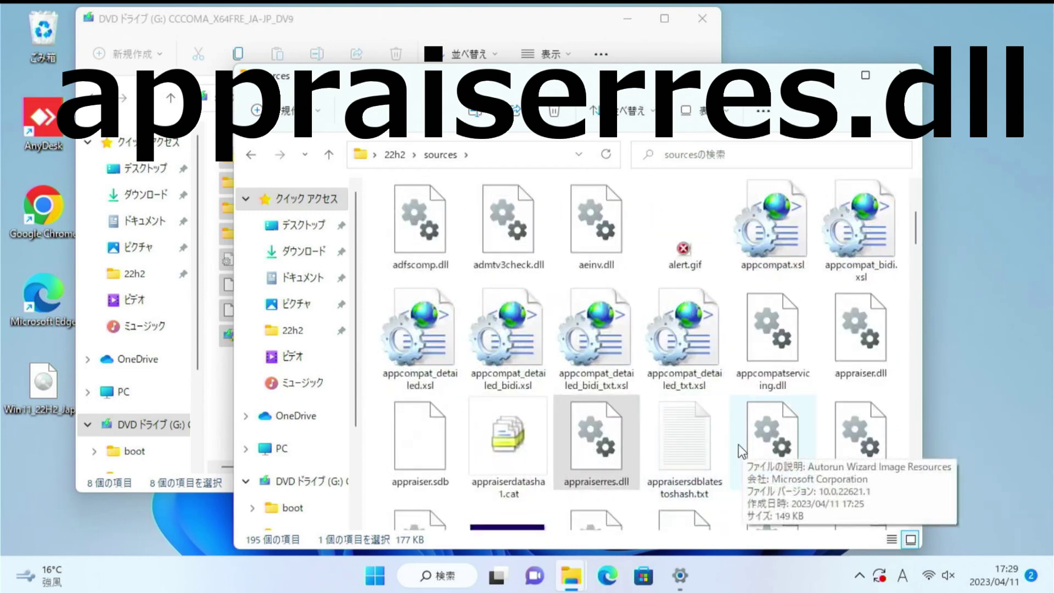
Move appraiserres.dll out of the sources folder onto the desktop
mouse_move(599, 461)
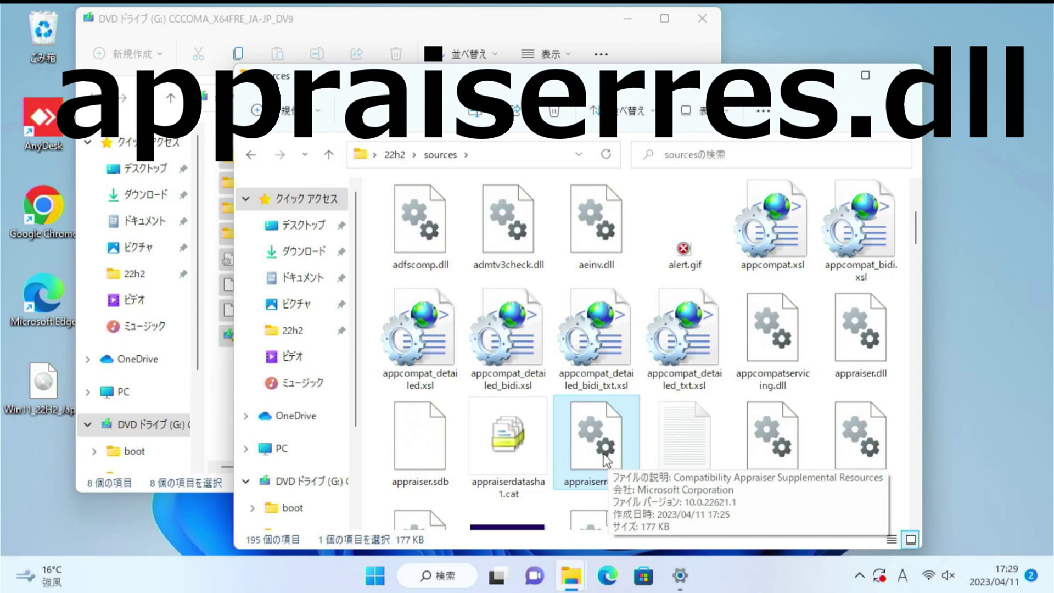
left_click(938, 497)
left_click_drag(938, 493, 975, 450)
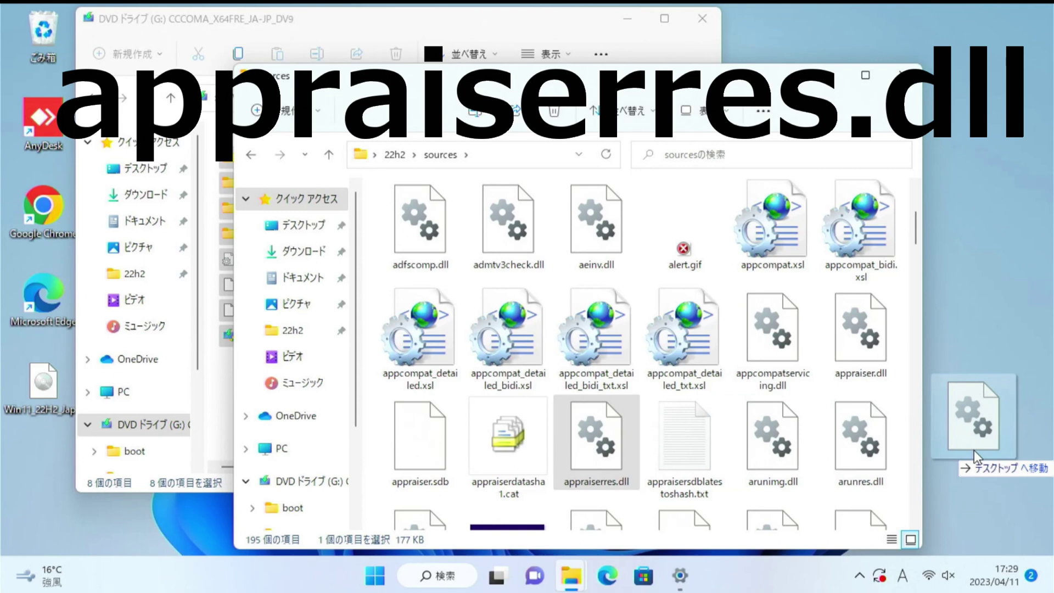
left_click_drag(974, 451, 974, 451)
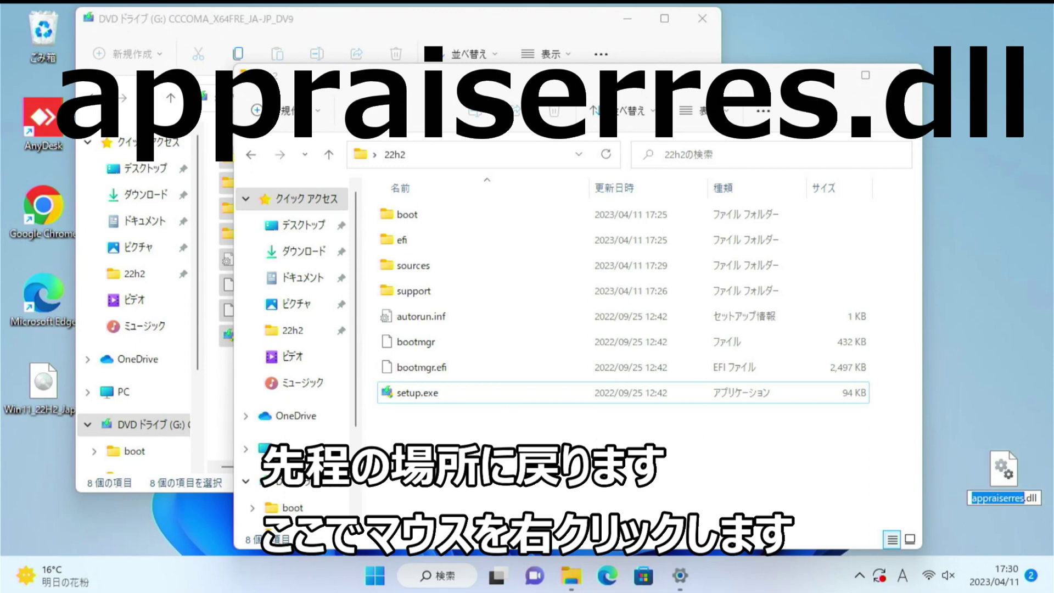
Create a new text document in the 22h2 folder with the base name appraiserres
right_click(432, 430)
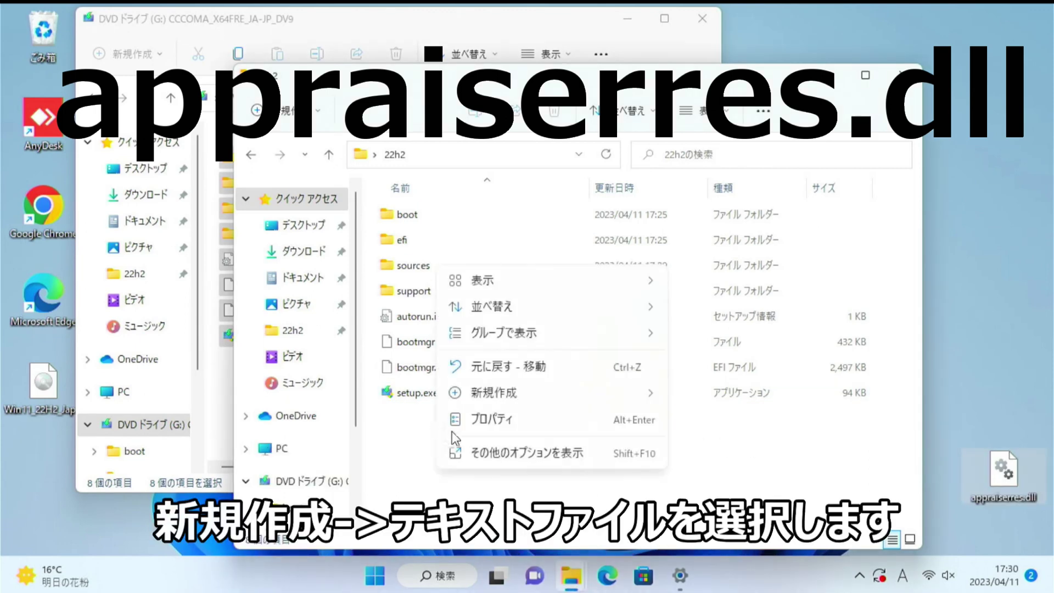
mouse_move(637, 394)
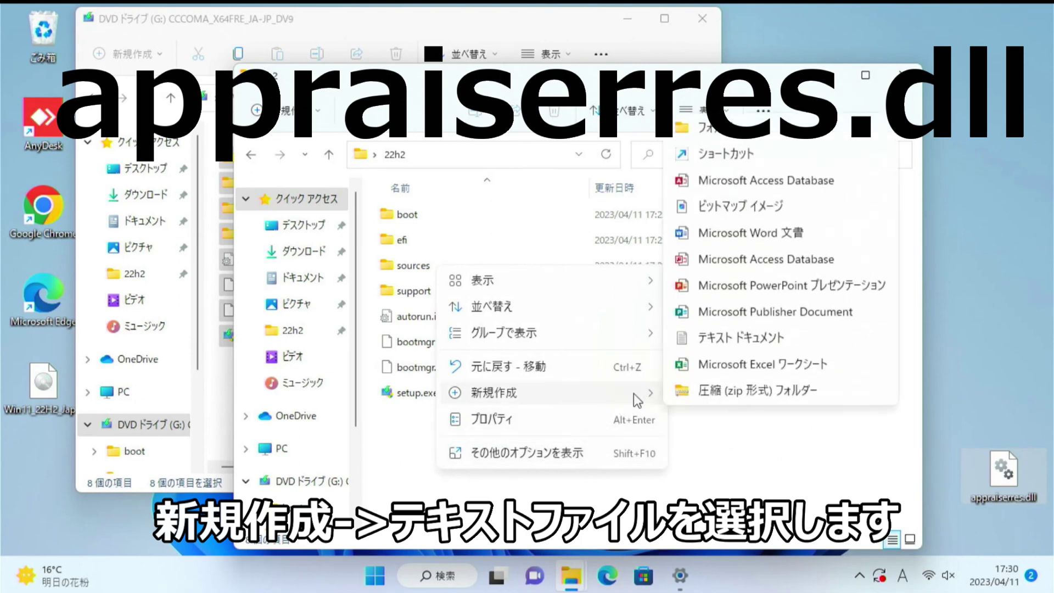
left_click(737, 341)
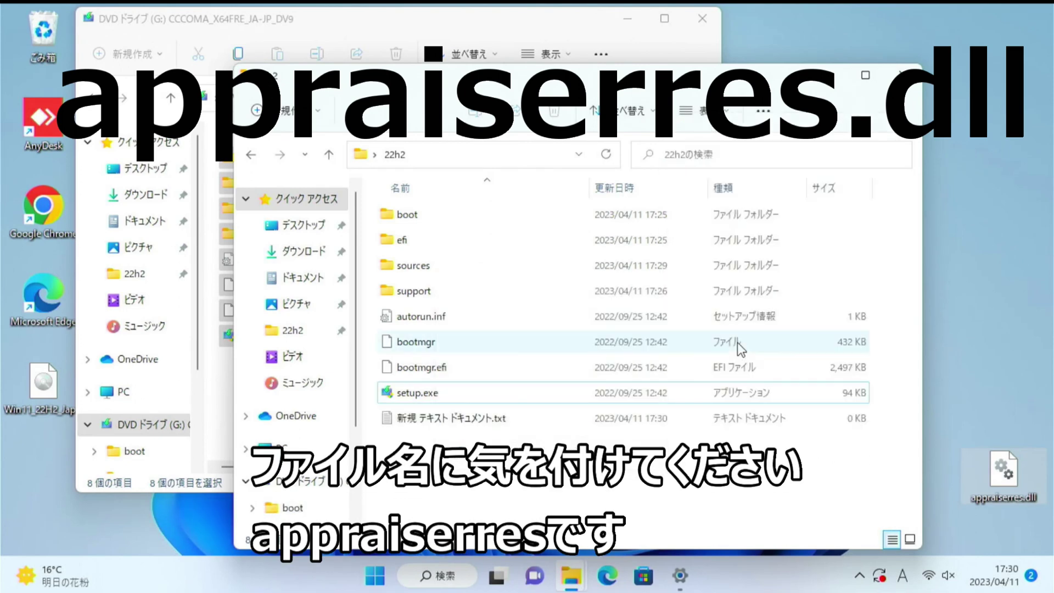
type("appraiserres")
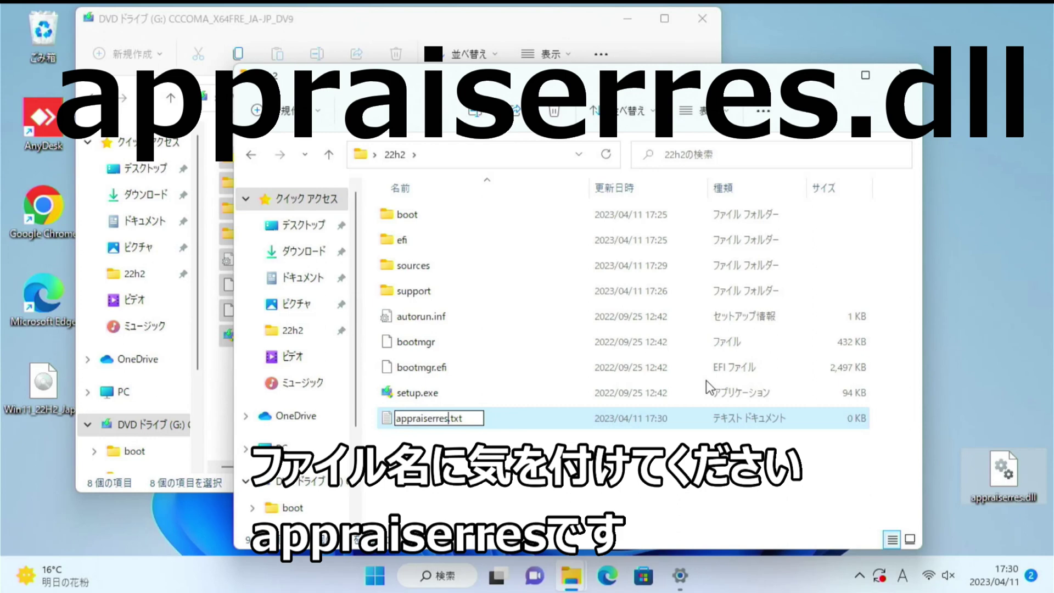
Change the new file's extension to dll, accepting the extension change, and move the file into the sources folder
key("Right")
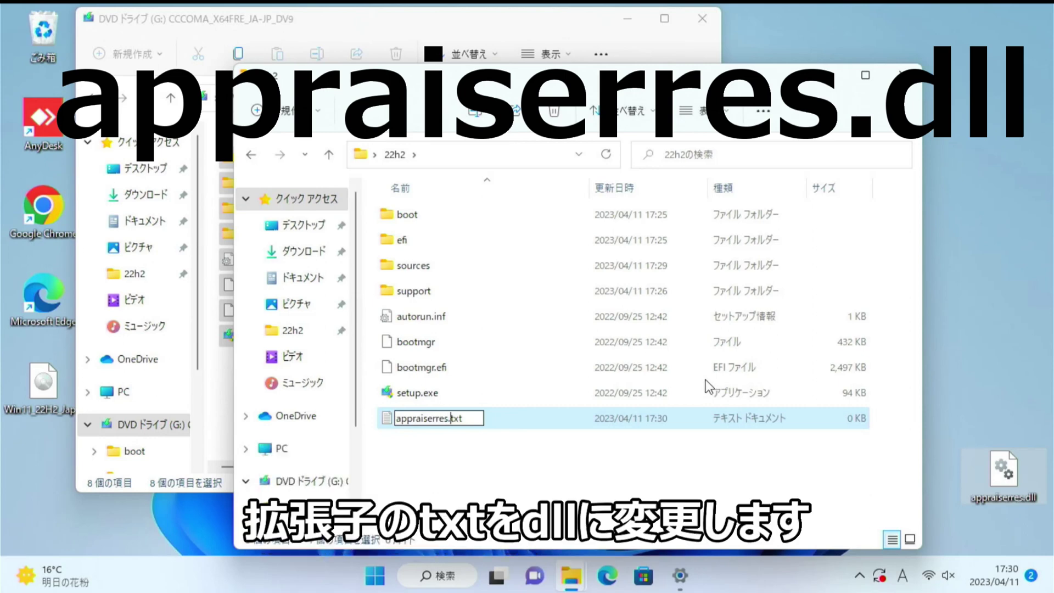
key("BackSpace")
key("BackSpace")
key("BackSpace")
type("d")
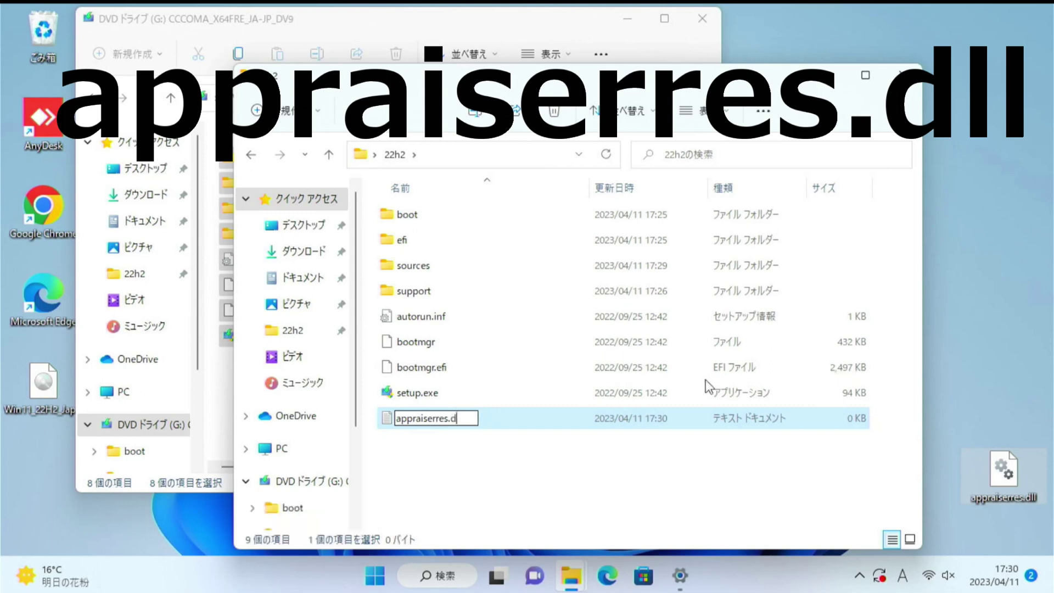
type("ll")
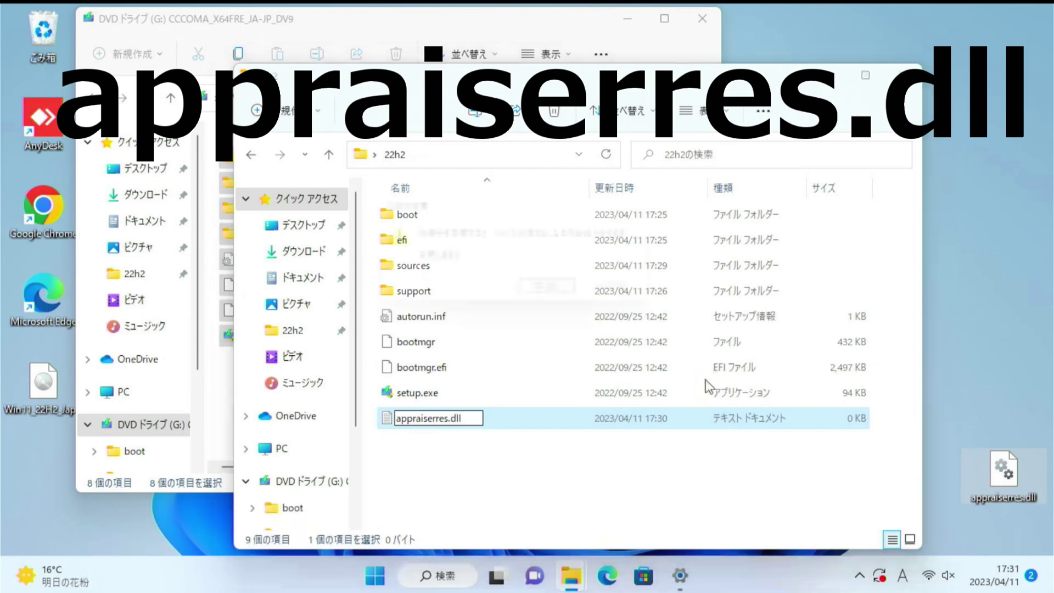
key("Return")
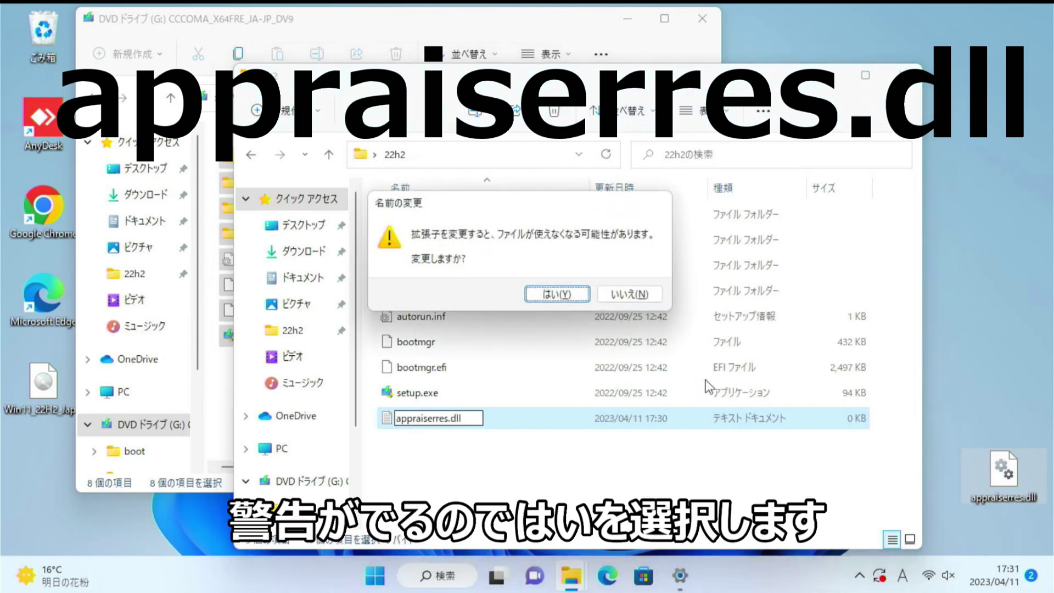
left_click(543, 297)
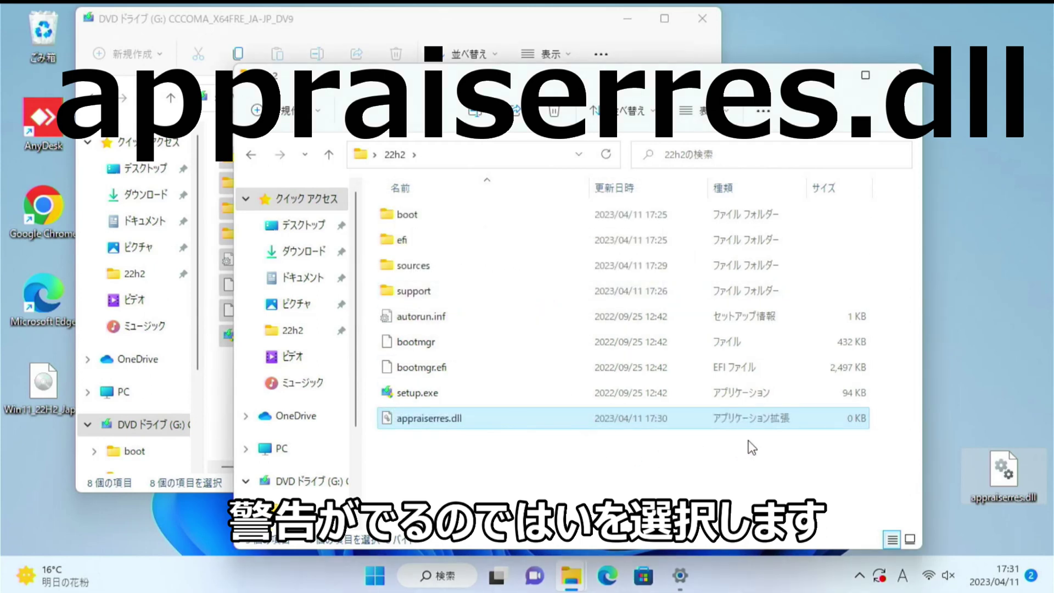
left_click_drag(416, 426, 393, 264)
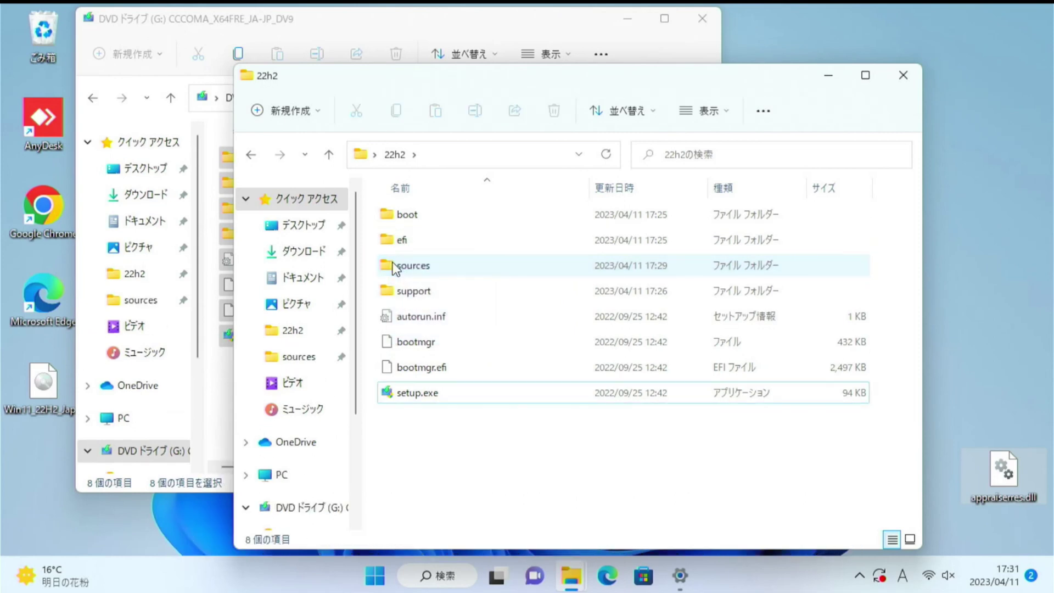
Run setup.exe from the 22h2 folder and enter the account password to authorise it
left_click(413, 394)
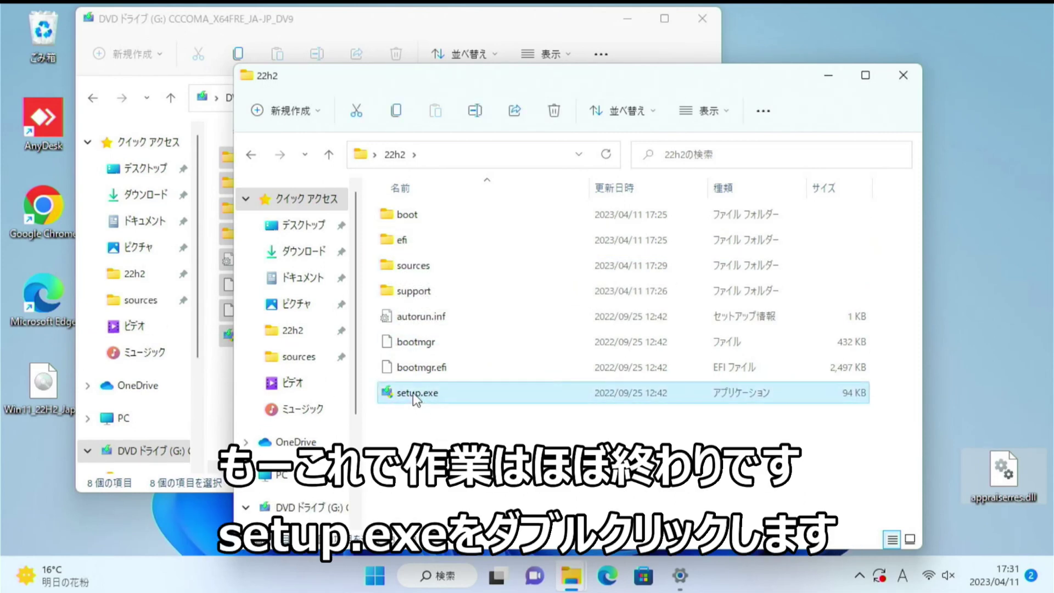
double_click(413, 394)
type("******")
key("Return")
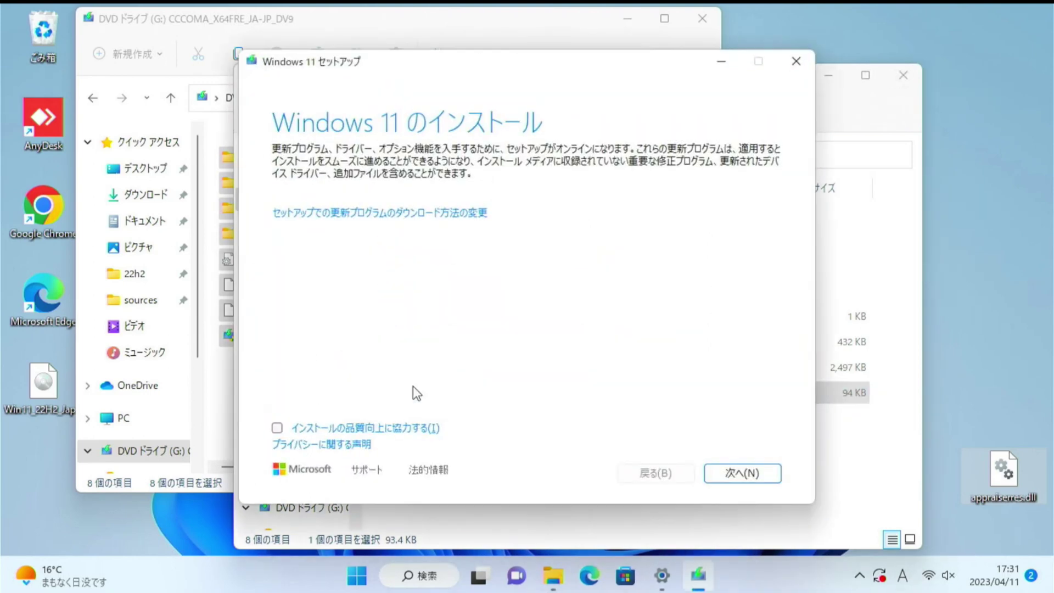
Set the setup's update download option to 今は実行しない (not right now) and continue
left_click(447, 217)
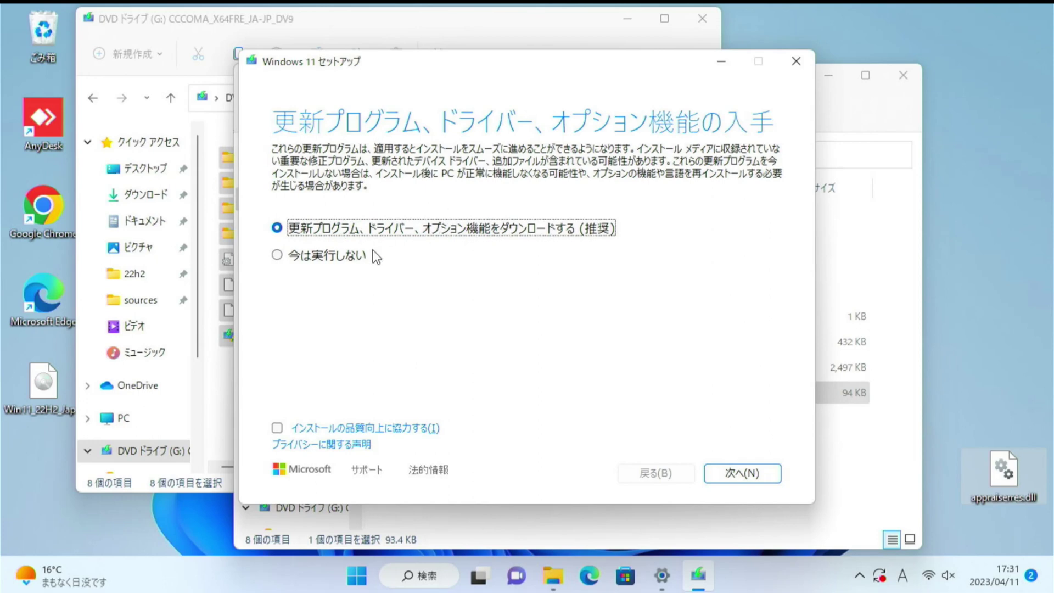
left_click(341, 259)
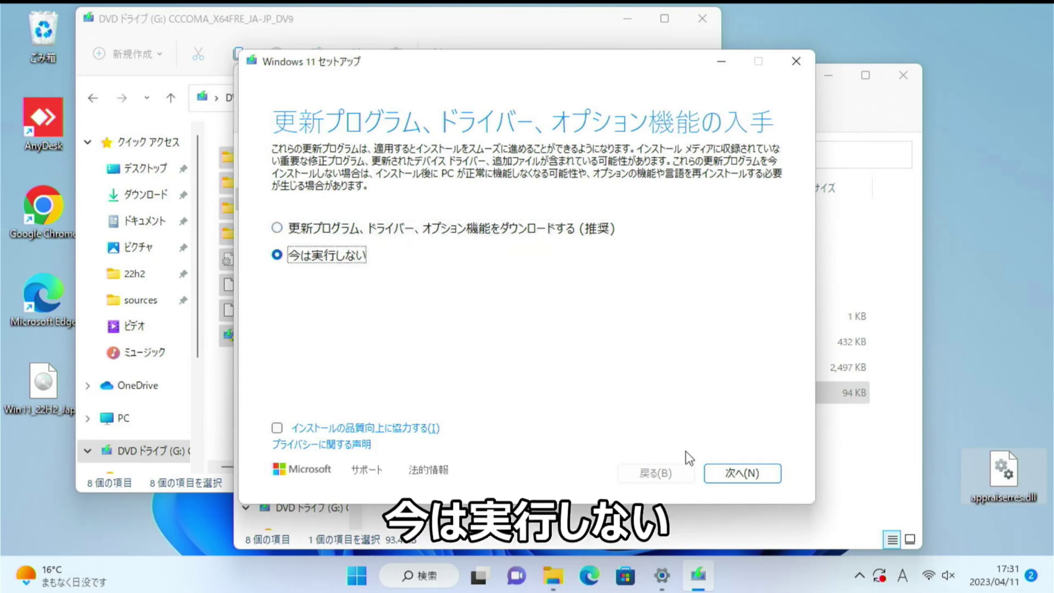
left_click(750, 478)
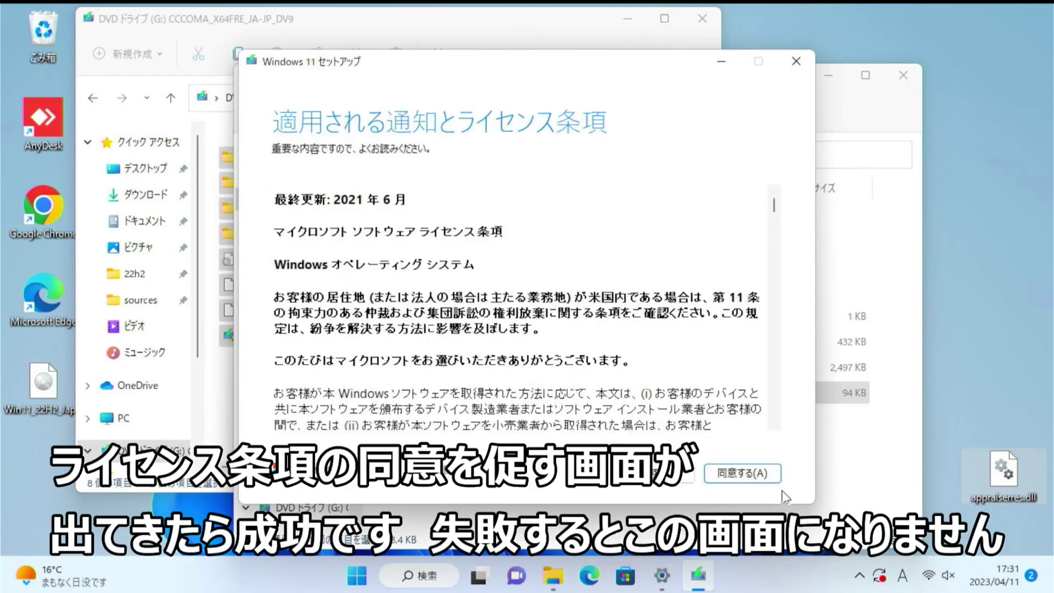
Accept the licence terms and start installing Windows 11 Pro, keeping personal files and apps
left_click(756, 472)
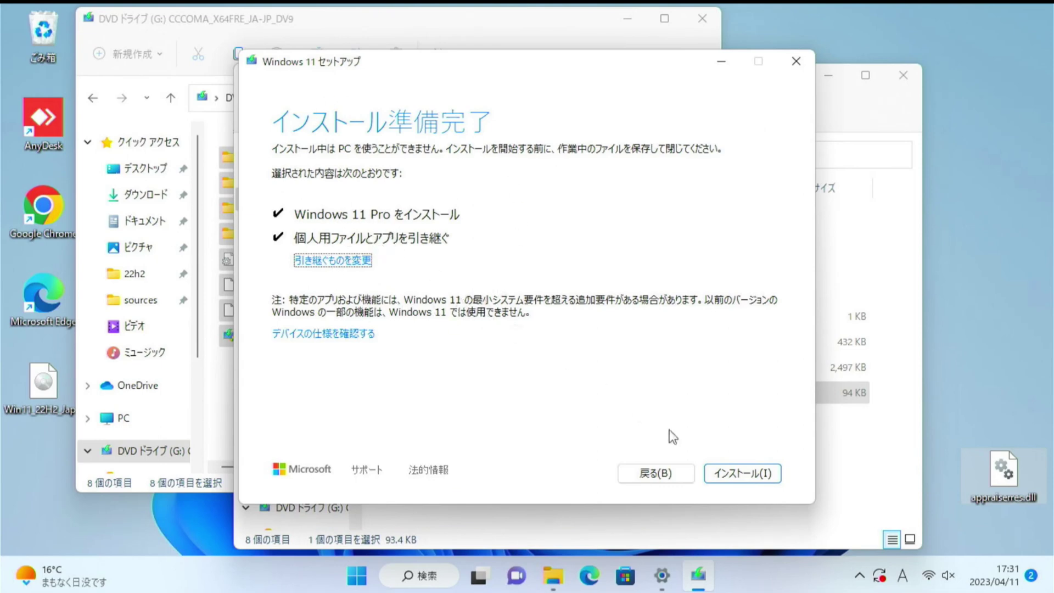
left_click(758, 475)
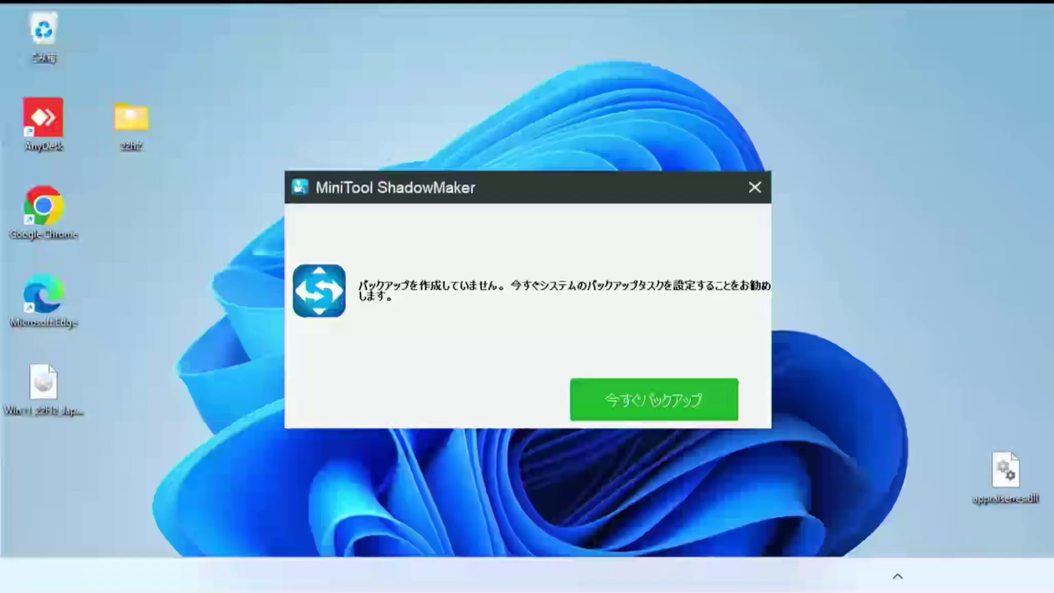
Dismiss the MiniTool ShadowMaker backup reminder and check the Windows edition and version in the system's バージョン情報 (About) settings
left_click(755, 187)
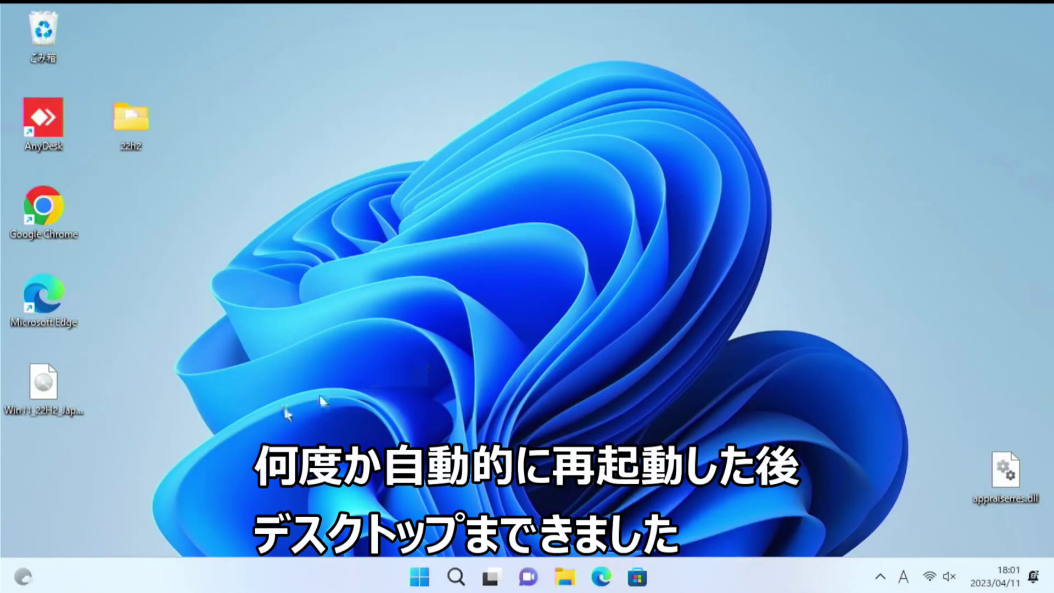
left_click(420, 576)
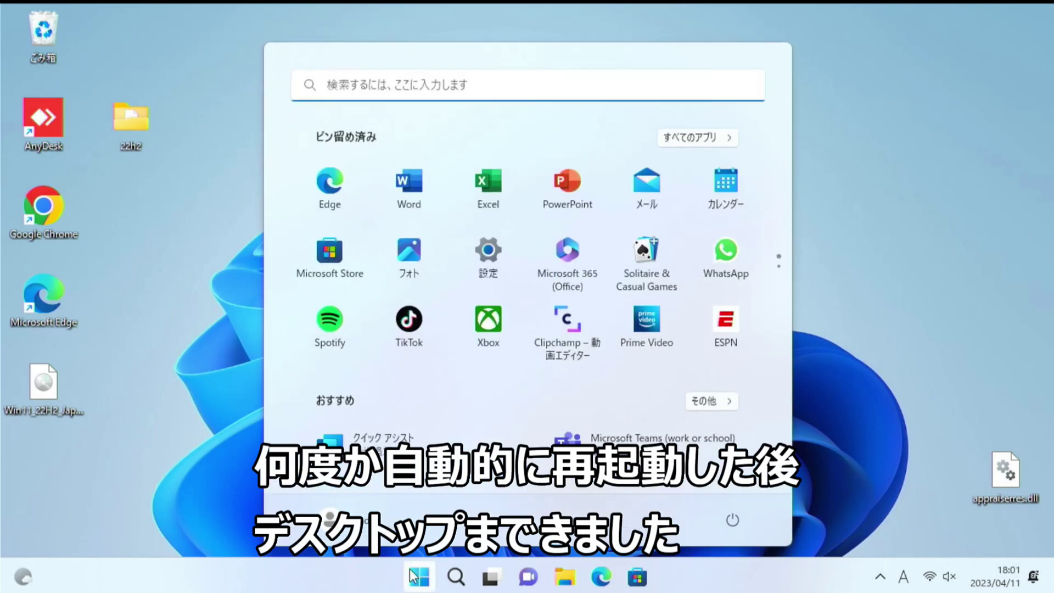
left_click(492, 262)
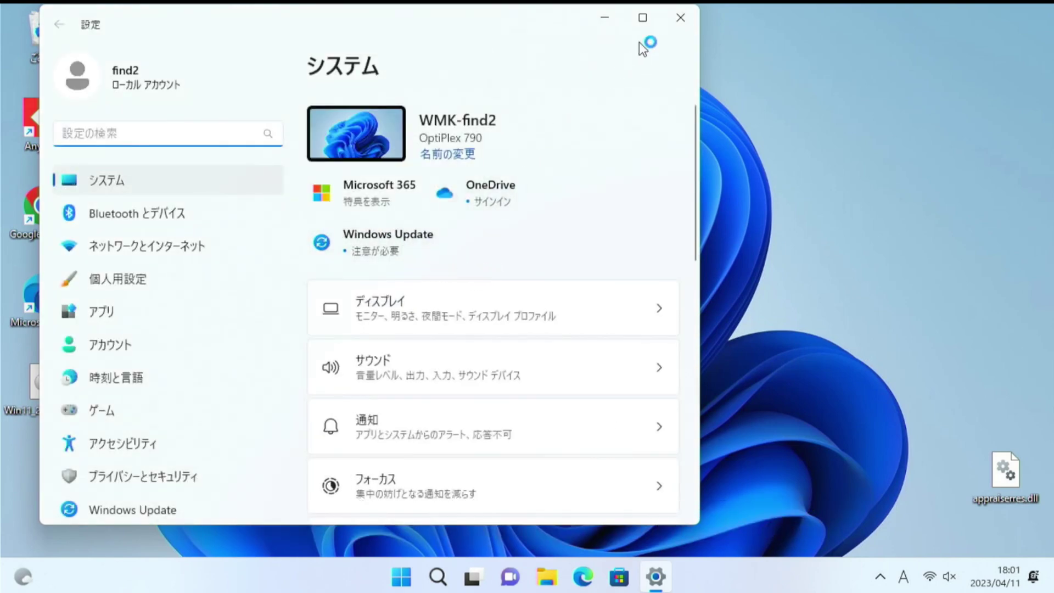
left_click(644, 18)
scroll(631, 296, "down", 8)
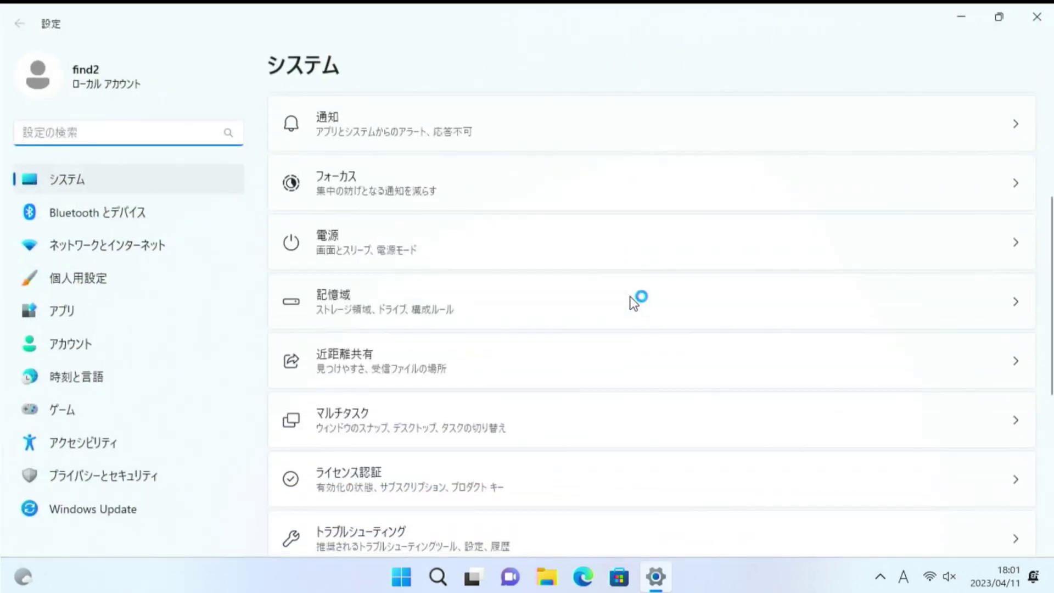
scroll(619, 329, "down", 3)
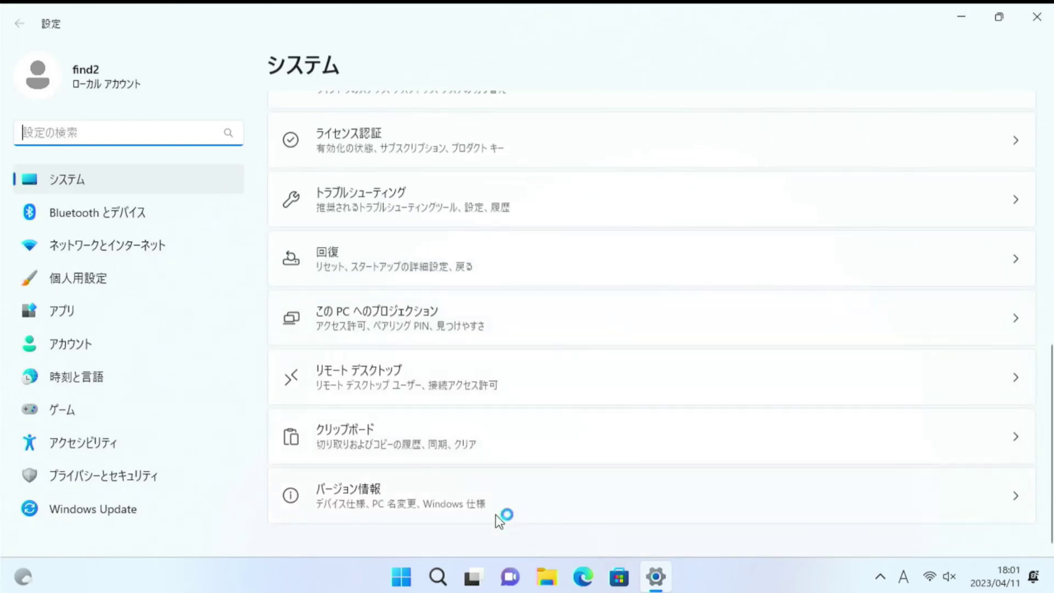
left_click(517, 508)
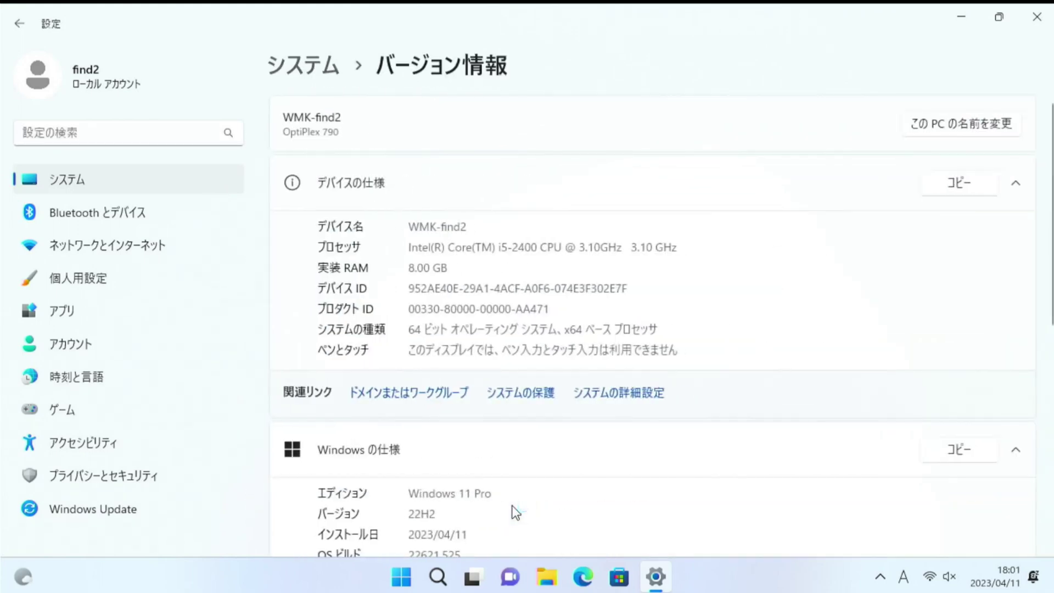
scroll(511, 494, "down", 3)
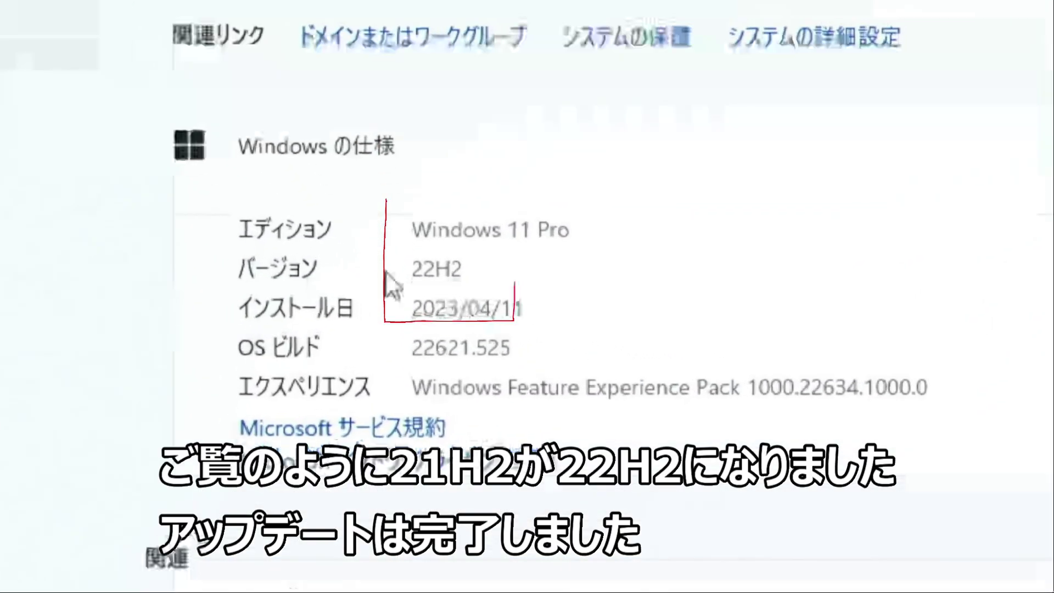